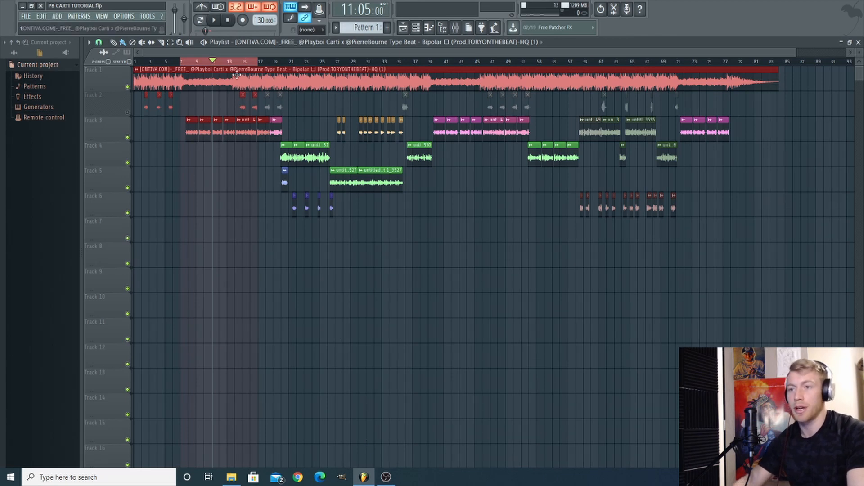
# Step: Play the full mix from bar 7 while viewing the HOOK MAIN channel's effects in the mixer, and pause
pyautogui.click(188, 62)
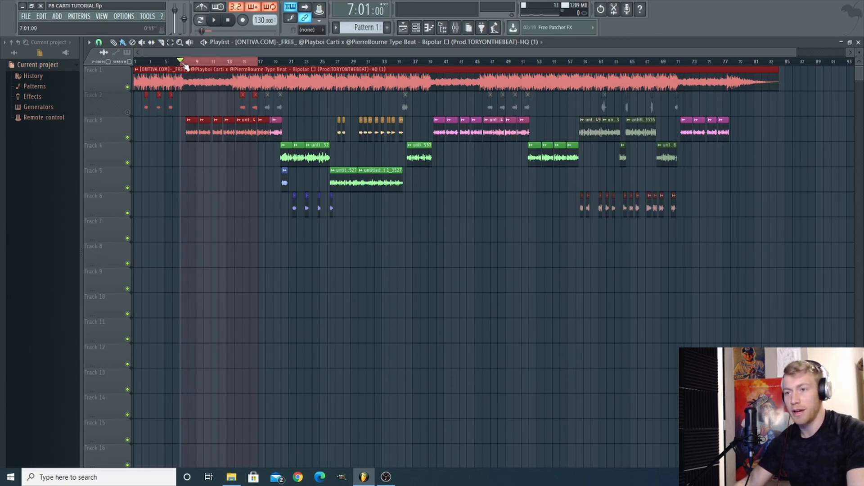
pyautogui.press('space')
pyautogui.click(454, 28)
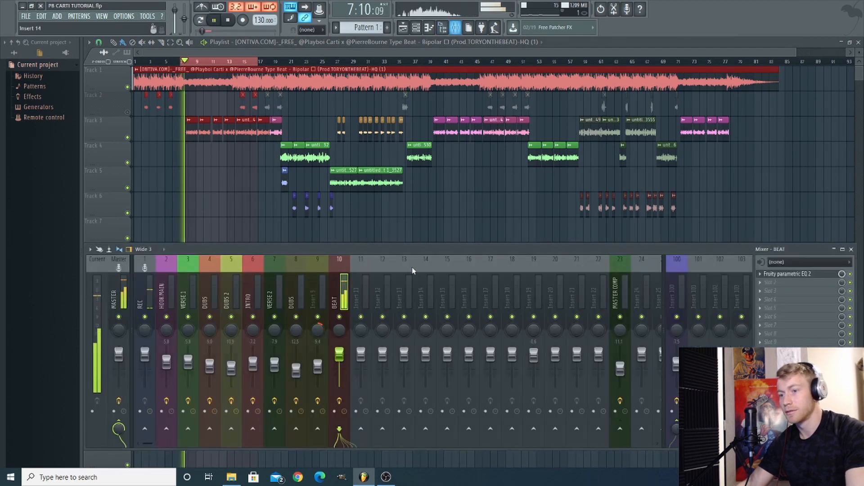
pyautogui.click(163, 295)
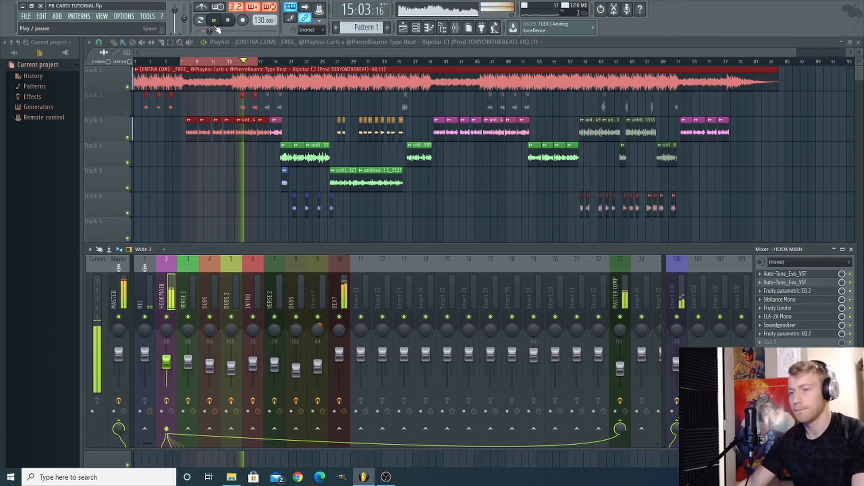
pyautogui.click(215, 20)
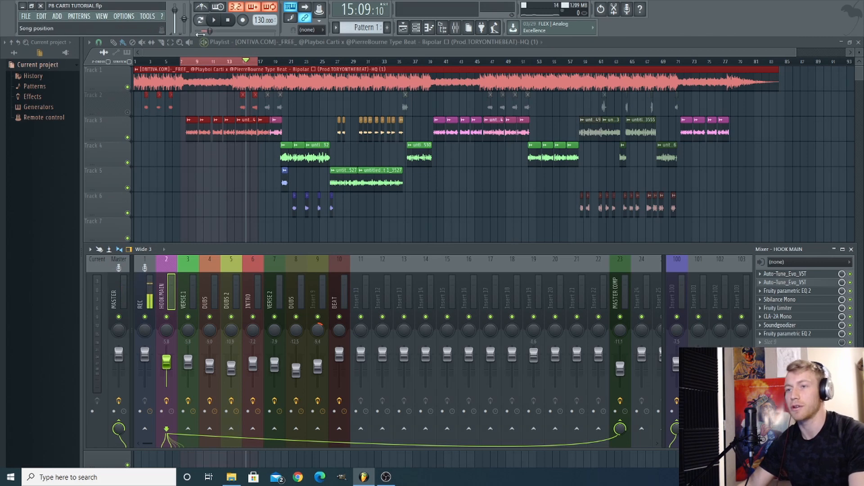
# Step: Play back the hook vocals with the mixer hidden, and pause
pyautogui.click(214, 21)
pyautogui.press('F9')
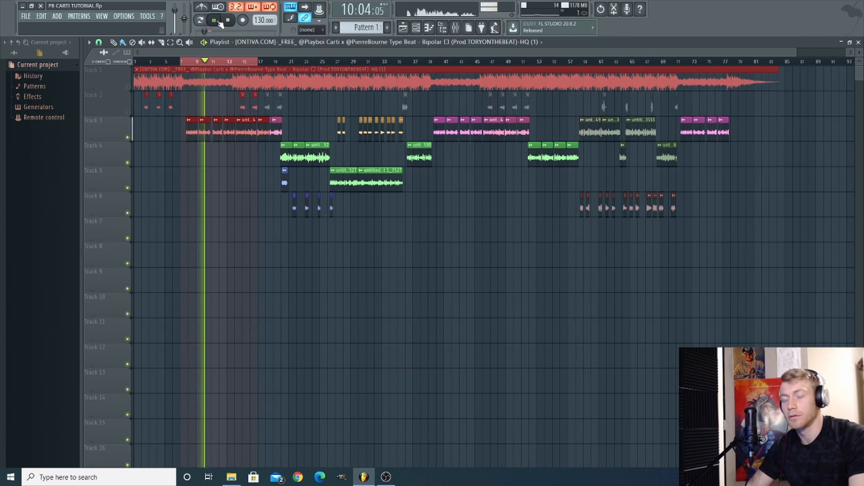
pyautogui.click(219, 20)
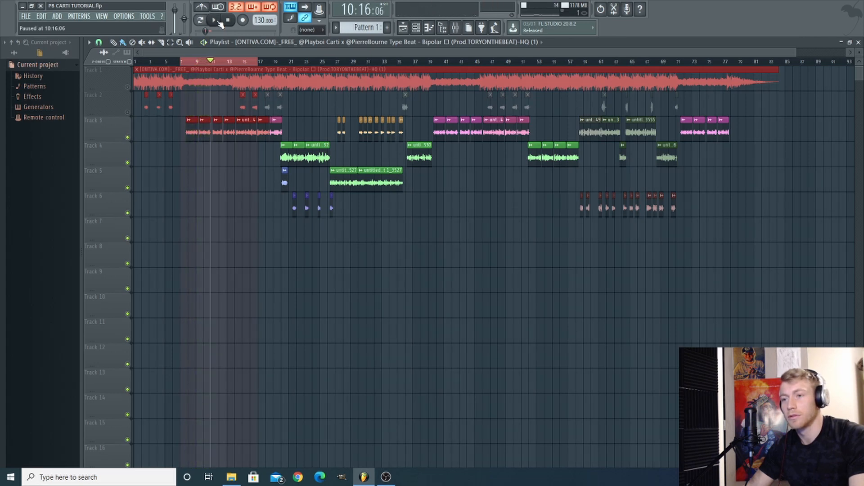
# Step: Load Auto-Tune_Evo_VST into the first effect slot of the HOOK MAIN mixer channel
pyautogui.click(455, 28)
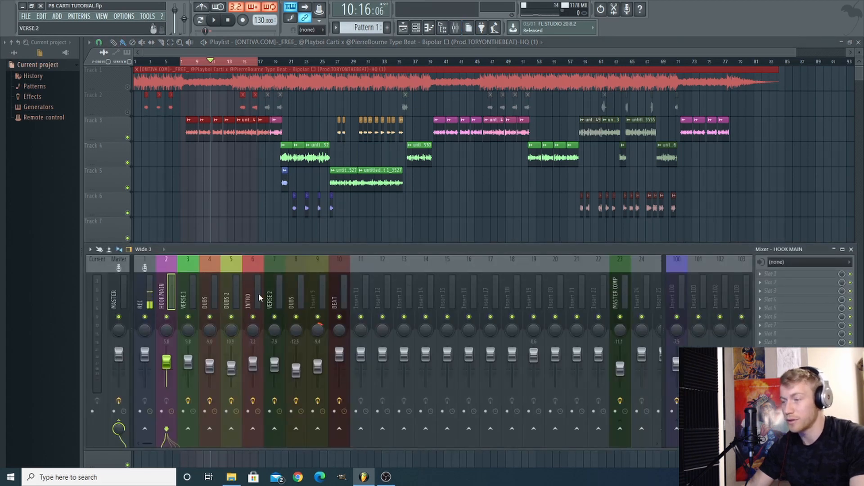
pyautogui.click(769, 277)
pyautogui.moveTo(767, 273)
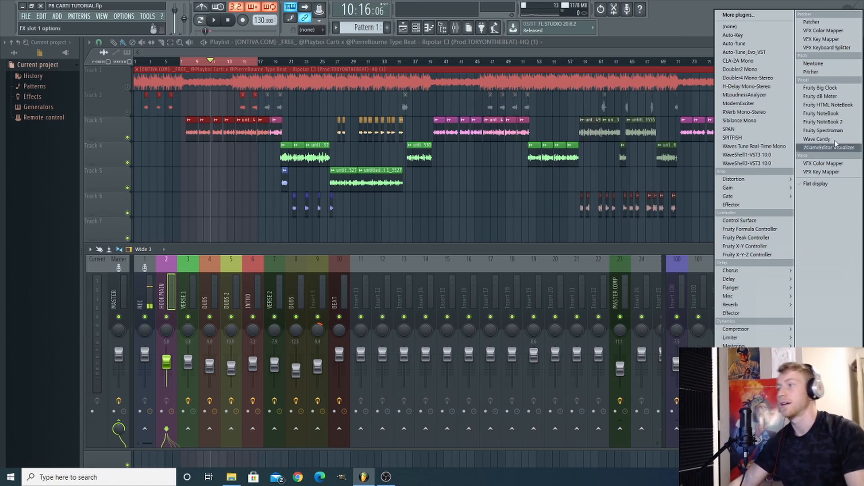
pyautogui.click(761, 53)
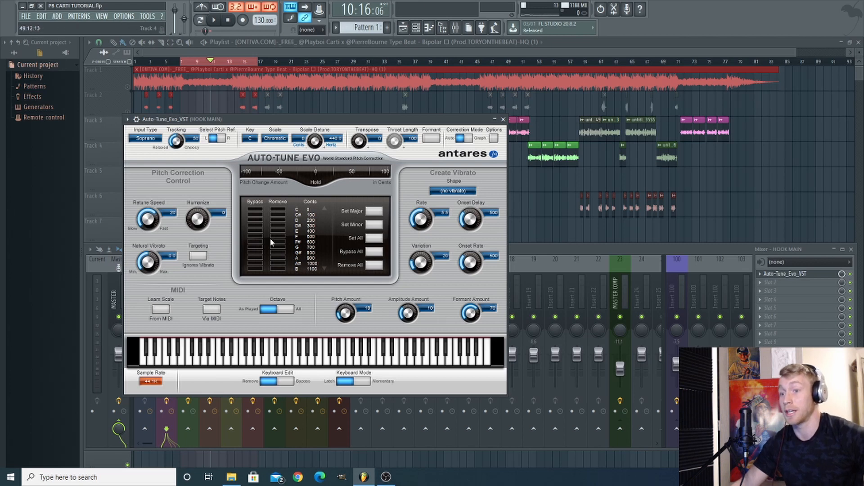
# Step: Set the Auto-Tune Evo key to F# and the scale to Minor
pyautogui.click(255, 139)
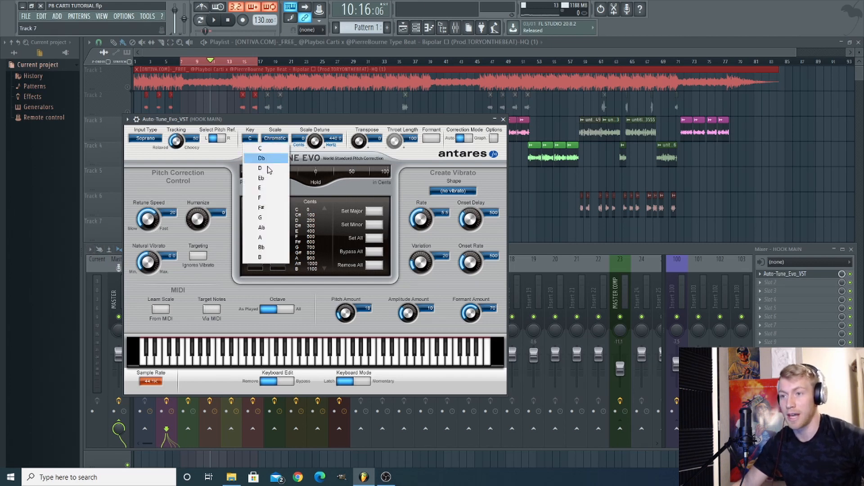
pyautogui.click(266, 208)
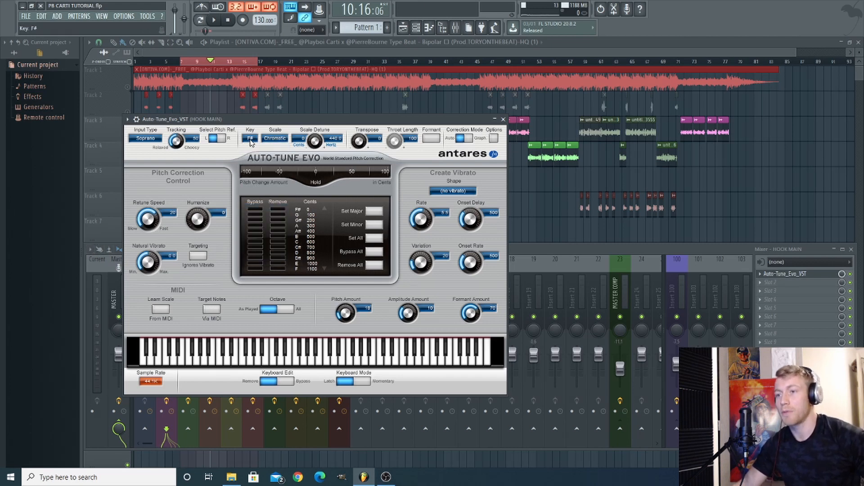
pyautogui.click(287, 140)
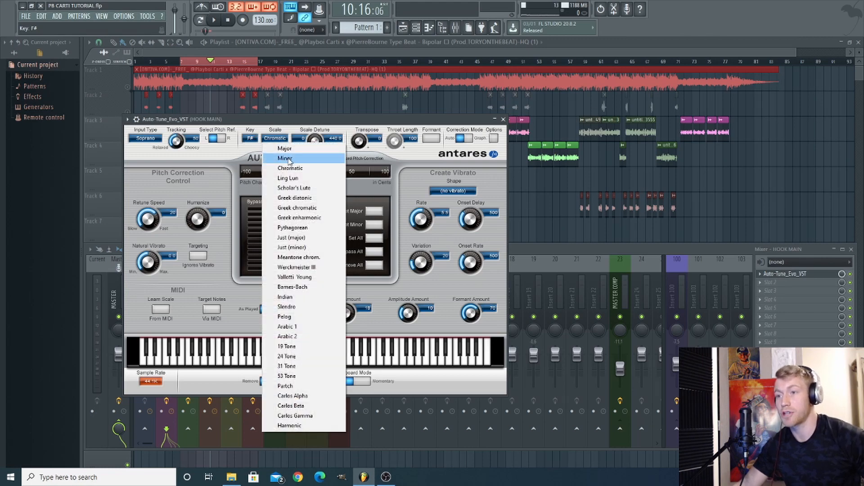
pyautogui.click(287, 159)
# Step: Set Auto-Tune Evo's retune speed to 0 with Targeting Ignores Vibrato on, and choose the Alto/Tenor input type
pyautogui.moveTo(149, 227); pyautogui.dragTo(164, 183)
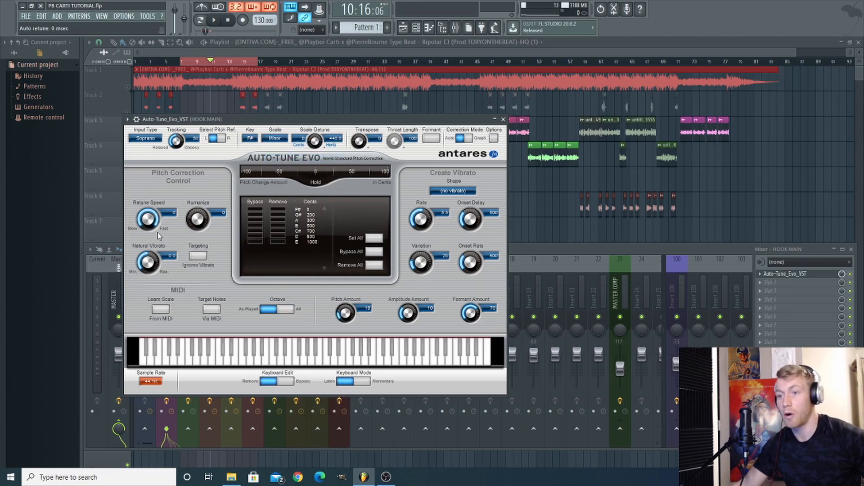
pyautogui.click(203, 255)
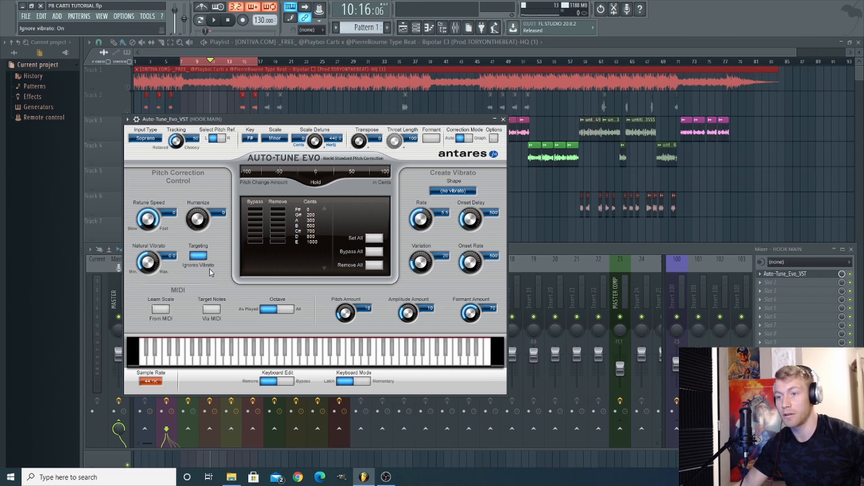
pyautogui.click(146, 138)
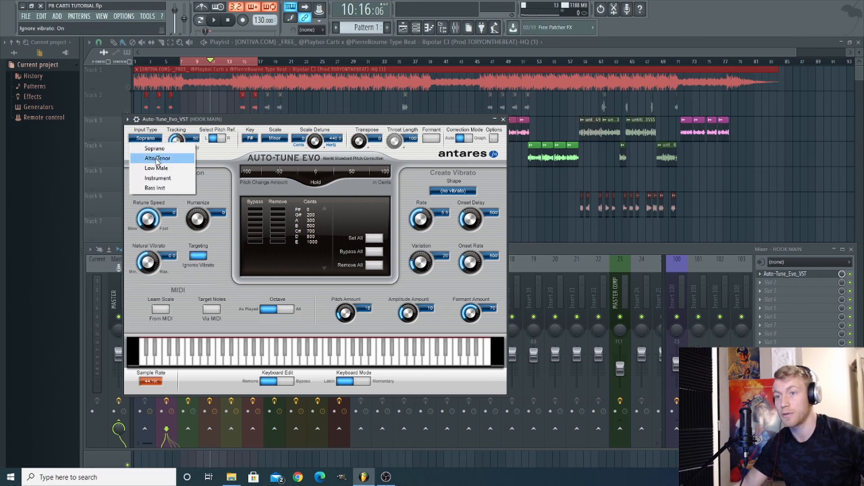
pyautogui.click(157, 159)
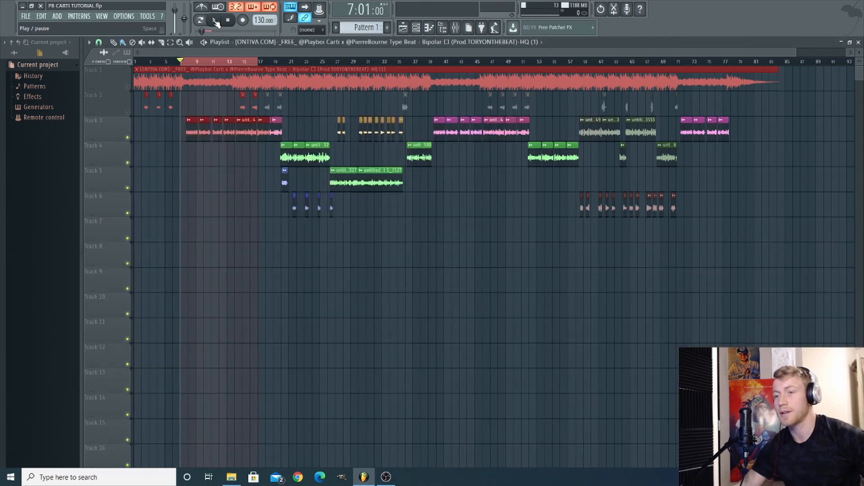
# Step: Play the hook vocal from bar 7 with HOOK MAIN's Auto-Tune Evo window open, and pause
pyautogui.click(216, 21)
pyautogui.click(455, 27)
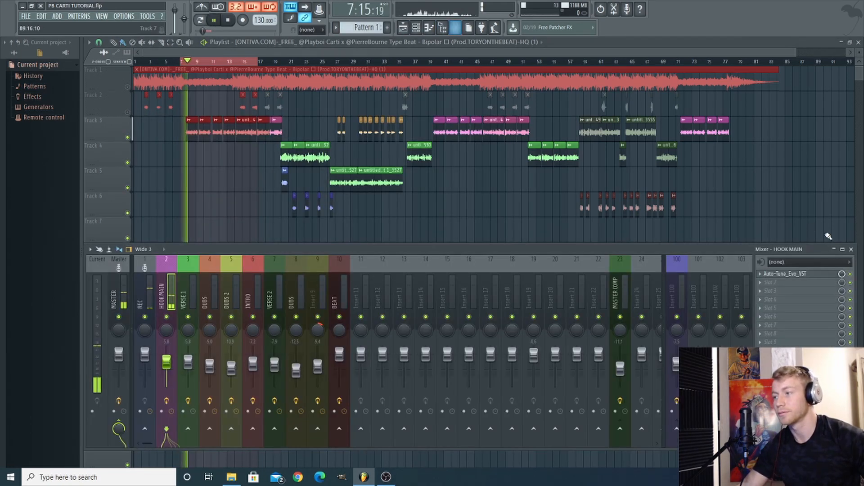
pyautogui.click(786, 273)
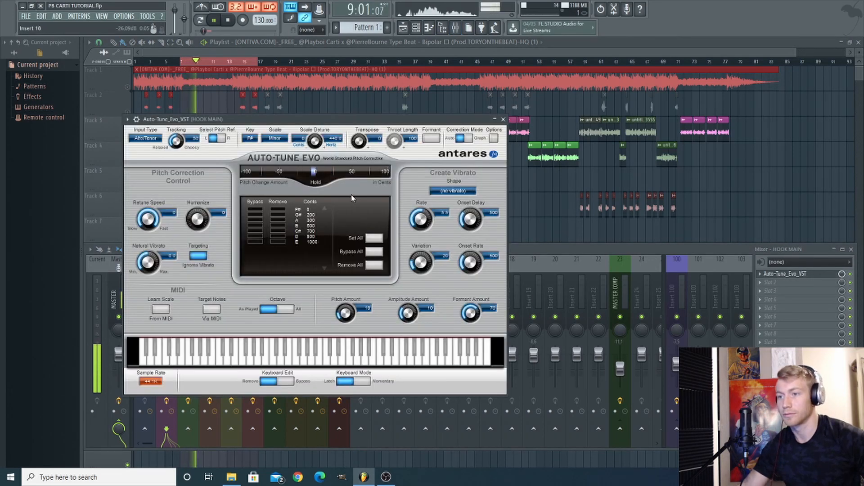
pyautogui.click(216, 20)
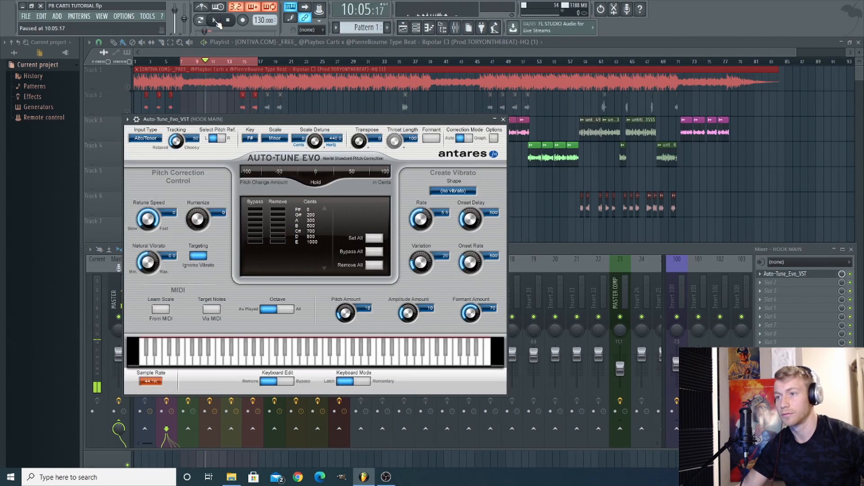
# Step: Turn on Formant in Auto-Tune Evo, lower the throat length, and audition the hook vocal from bar 8
pyautogui.click(433, 140)
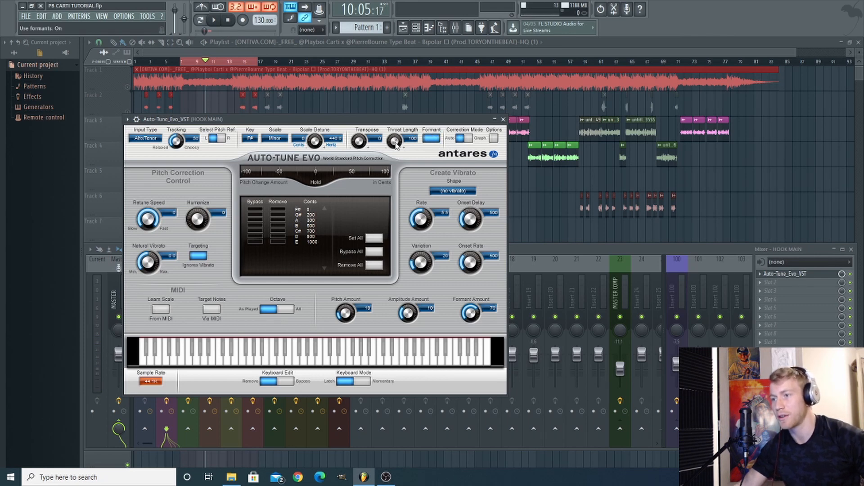
pyautogui.scroll(-3, 396, 145)
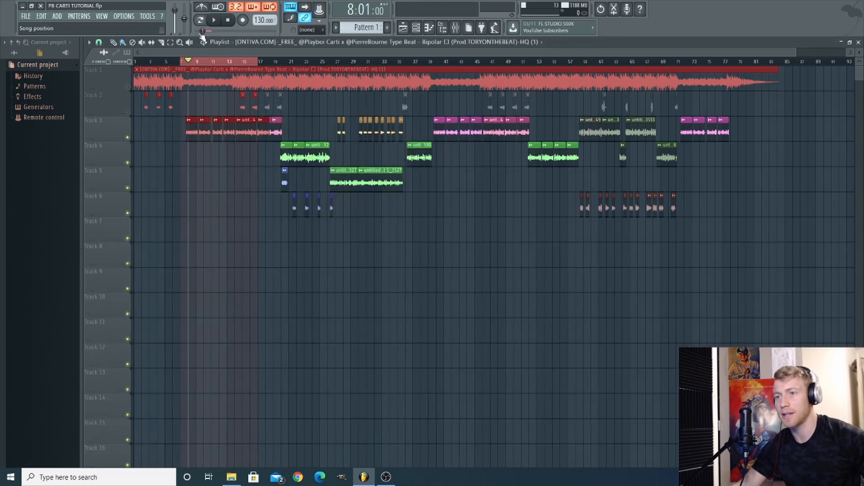
pyautogui.click(215, 20)
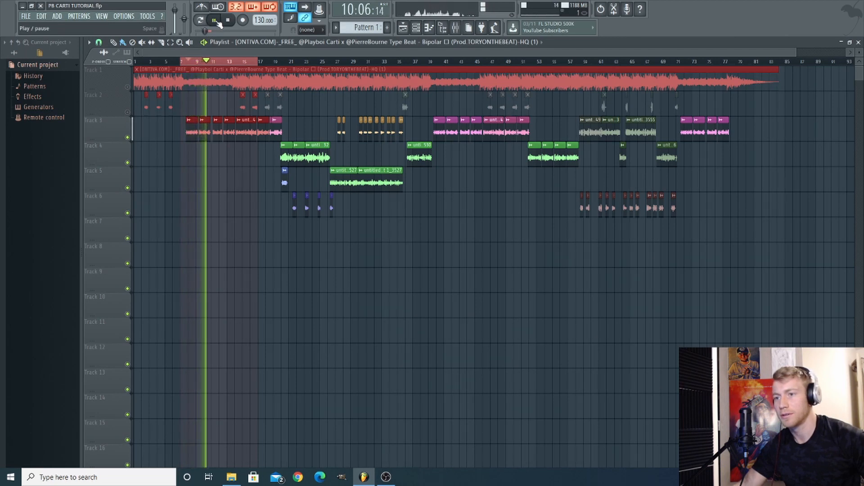
pyautogui.click(216, 21)
# Step: Load Fruity parametric EQ 2 into the second effect slot of the HOOK MAIN channel, after Auto-Tune Evo
pyautogui.click(456, 28)
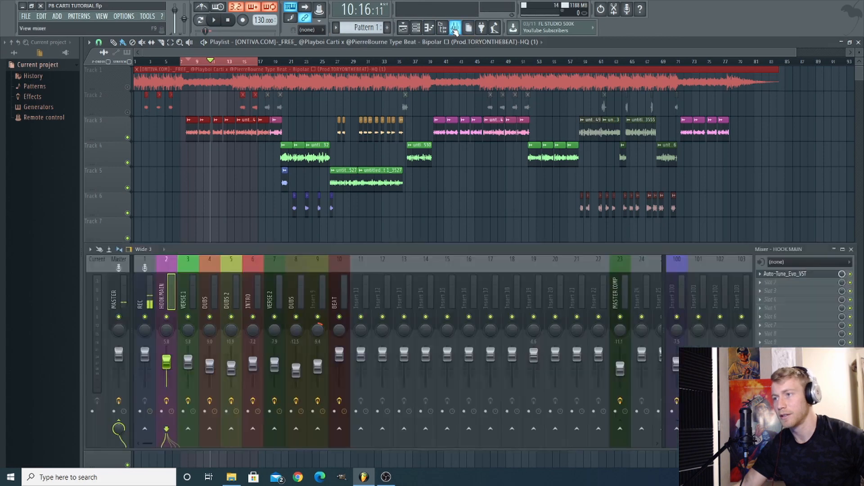
pyautogui.click(789, 275)
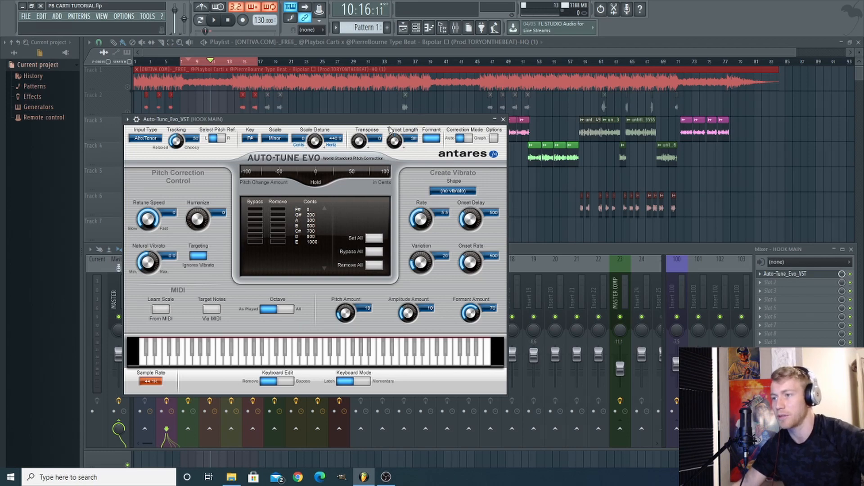
pyautogui.click(774, 283)
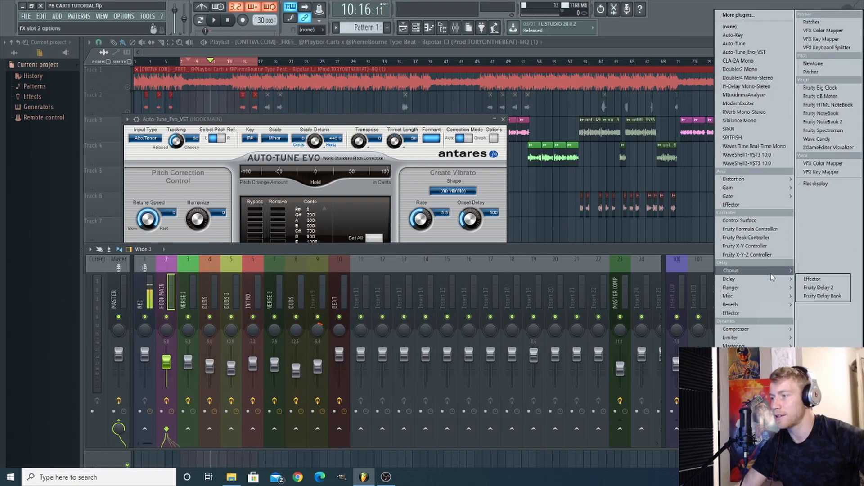
pyautogui.click(820, 396)
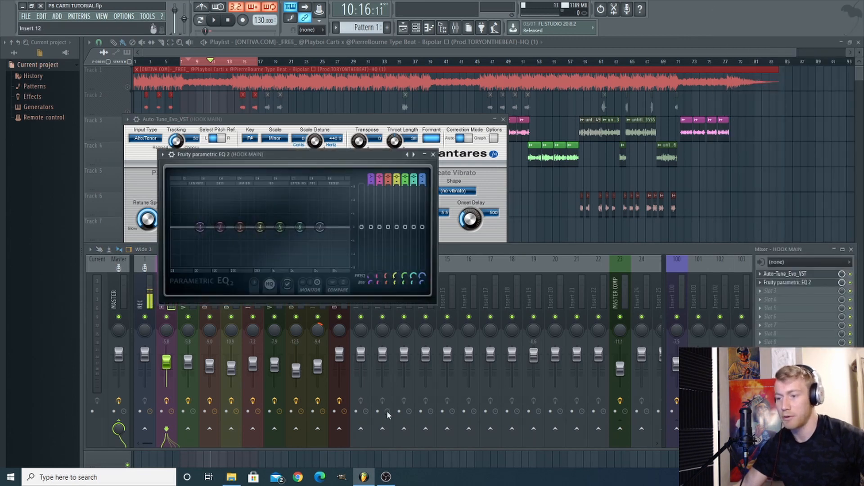
# Step: Set EQ band 7's order to Steep 8, raise it as a high-shelf boost at about 8.9 kHz, and audition it
pyautogui.rightClick(321, 228)
pyautogui.click(358, 261)
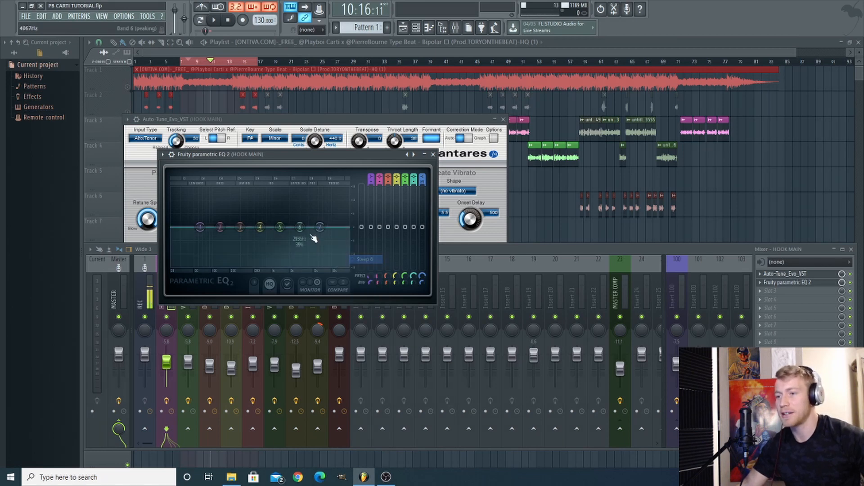
pyautogui.moveTo(320, 227); pyautogui.dragTo(328, 221)
pyautogui.rightClick(329, 220)
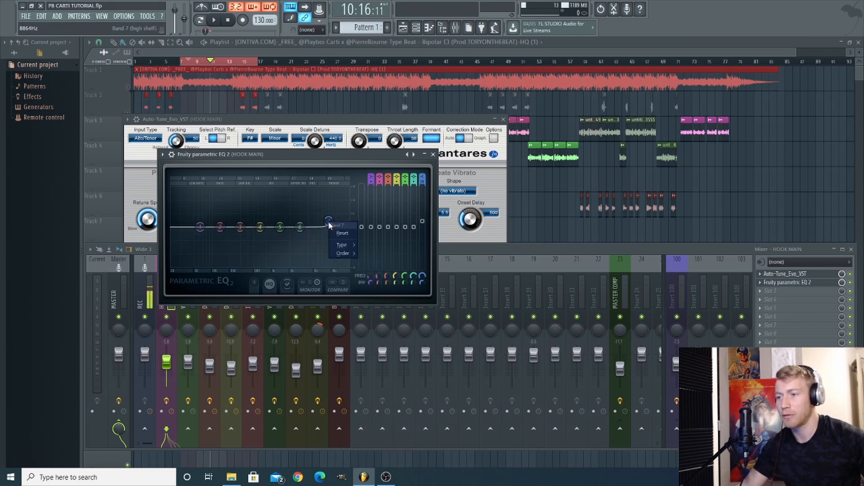
pyautogui.moveTo(340, 253)
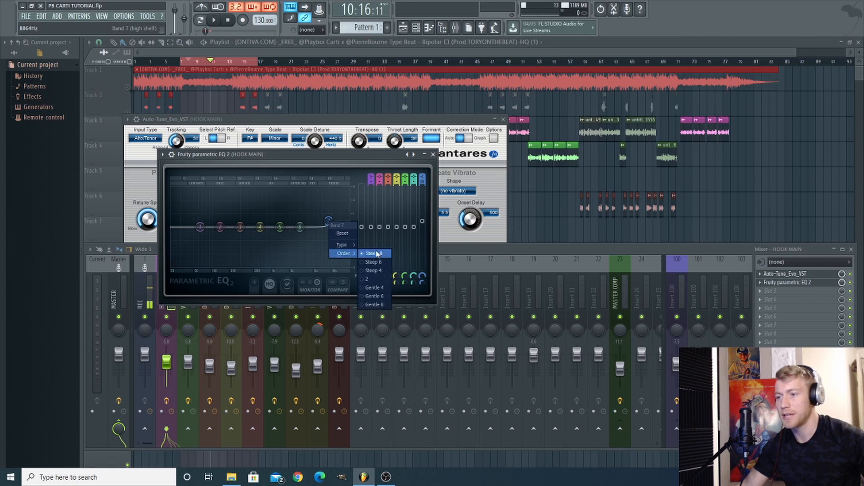
pyautogui.click(377, 255)
pyautogui.moveTo(328, 226); pyautogui.dragTo(328, 215)
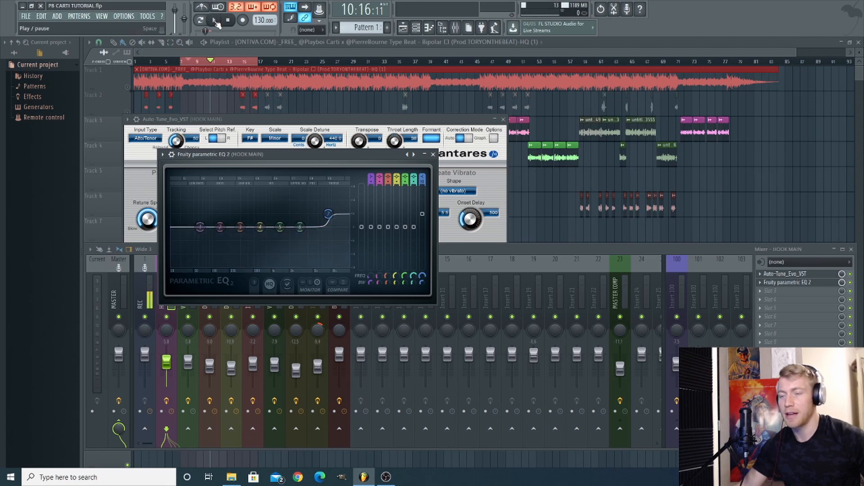
pyautogui.click(215, 21)
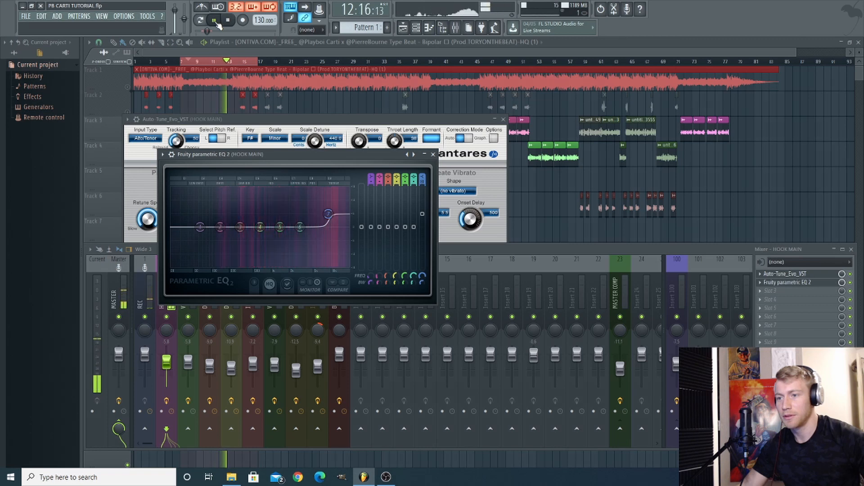
pyautogui.click(215, 20)
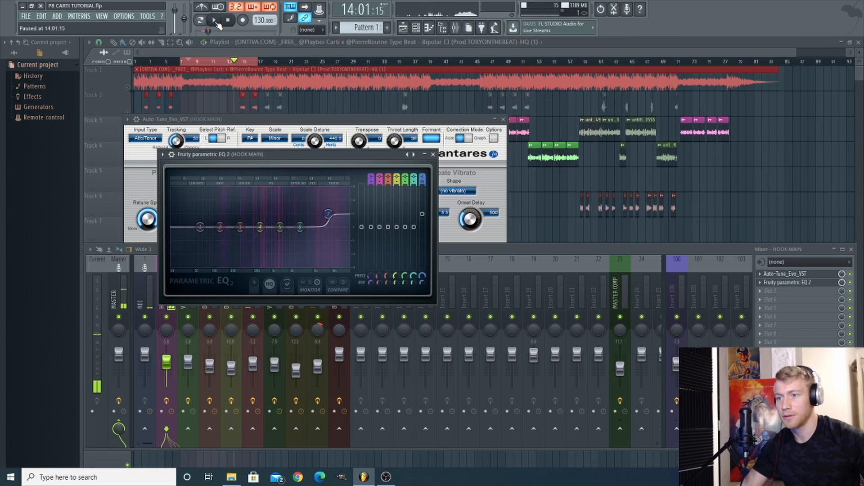
# Step: Set the order of EQ band 1 to Steep 8
pyautogui.rightClick(199, 228)
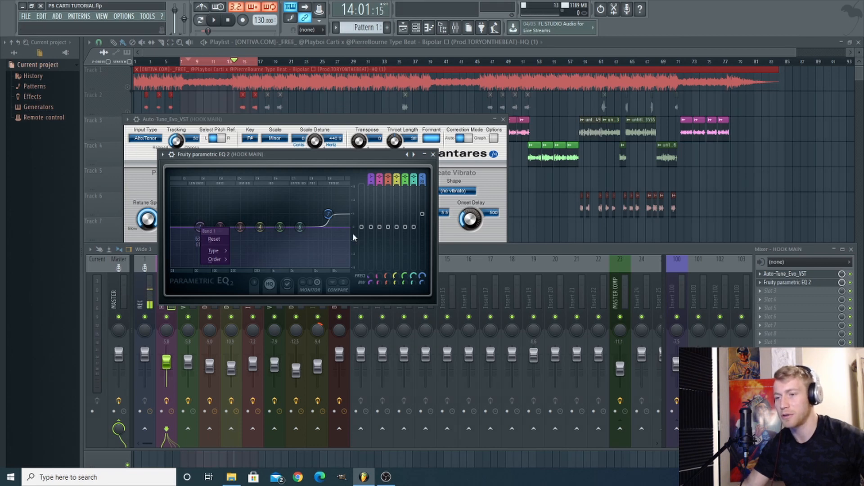
pyautogui.moveTo(216, 260)
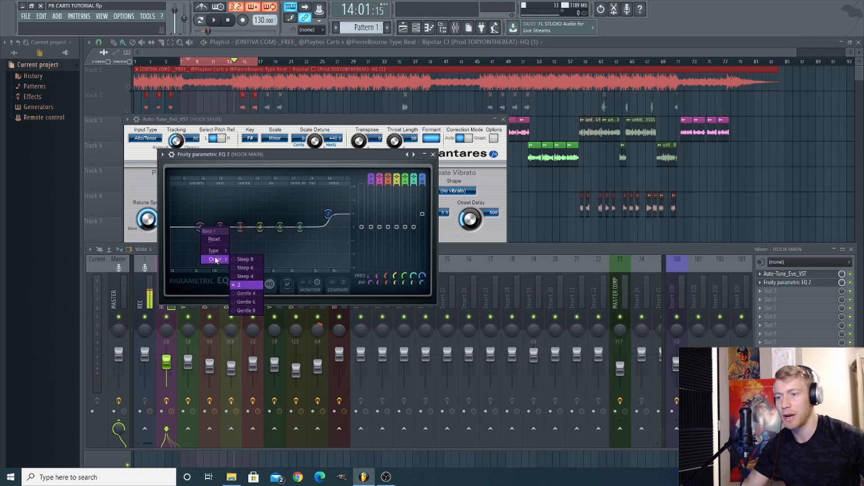
pyautogui.click(250, 267)
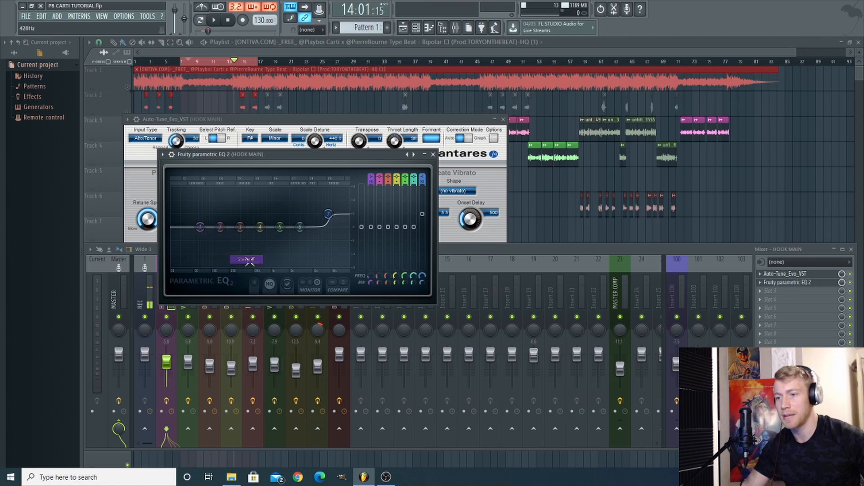
# Step: Change the type of EQ band 1 to High pass
pyautogui.rightClick(201, 228)
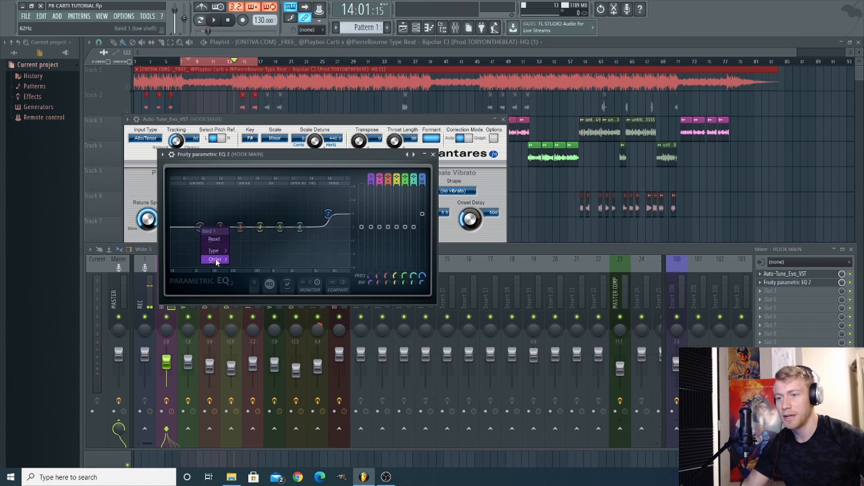
pyautogui.moveTo(216, 250)
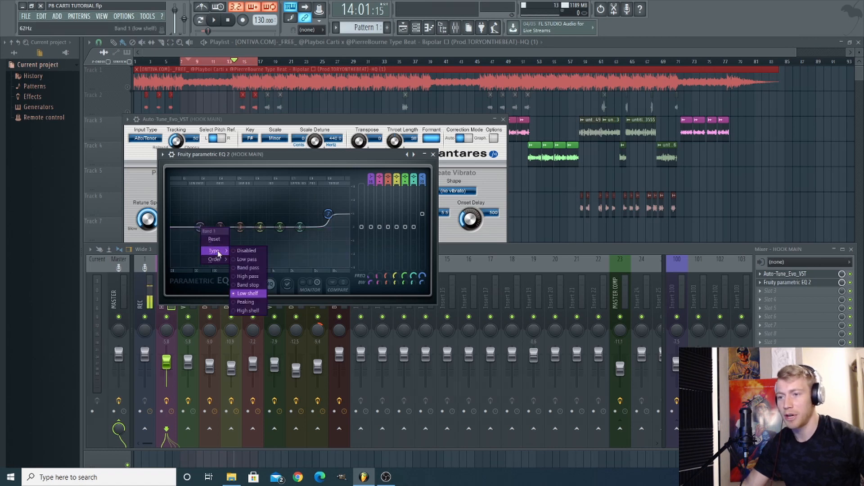
pyautogui.click(250, 278)
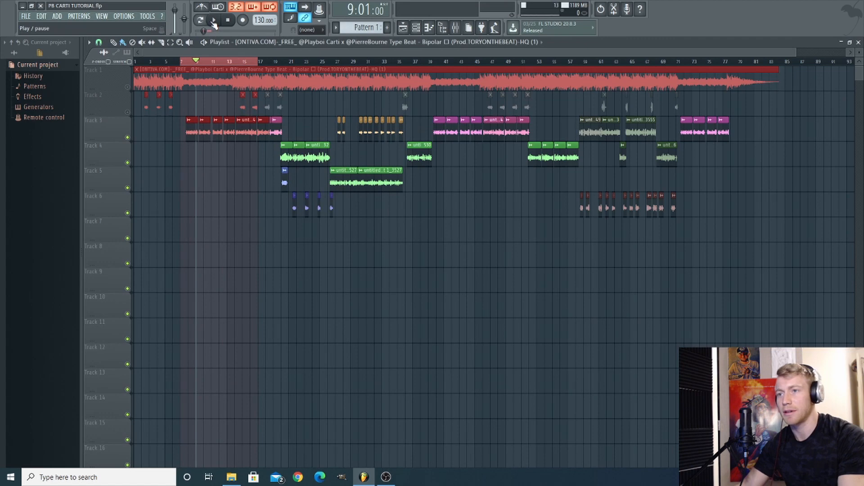
# Step: Raise the high-pass cutoff of EQ band 1 to just below band 2 while auditioning the hook vocal from bar 9
pyautogui.click(215, 21)
pyautogui.press('F9')
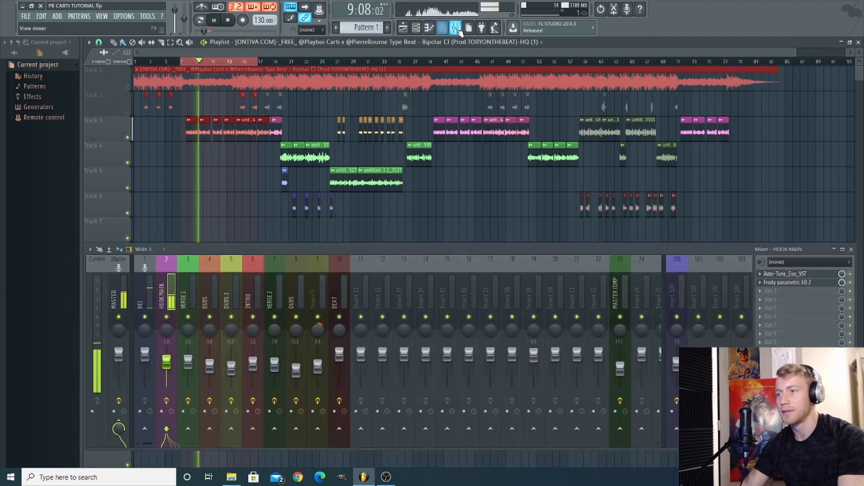
pyautogui.click(796, 283)
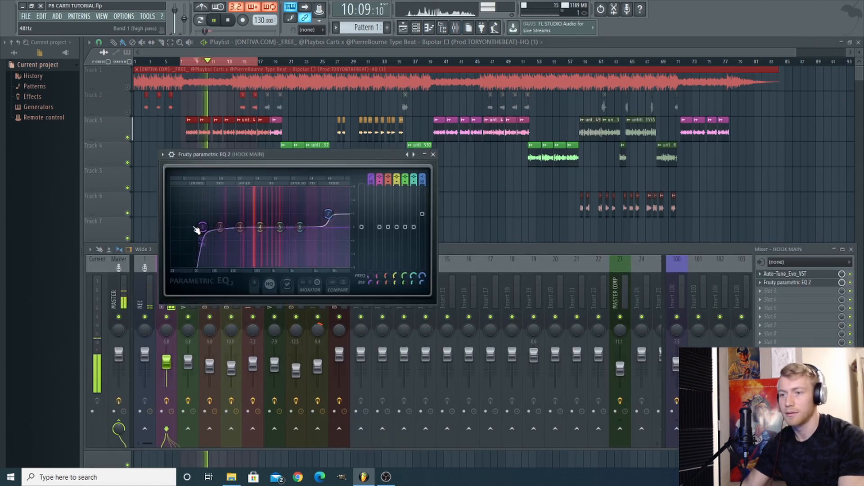
pyautogui.moveTo(207, 227); pyautogui.dragTo(214, 226)
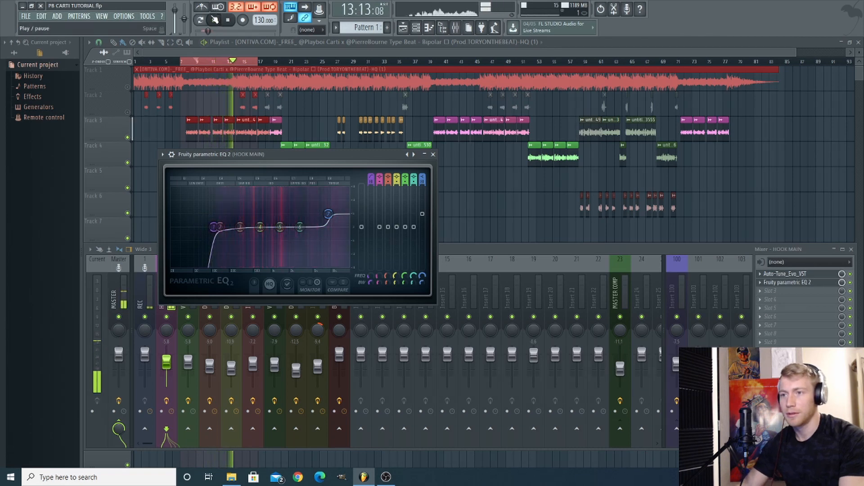
pyautogui.press('space')
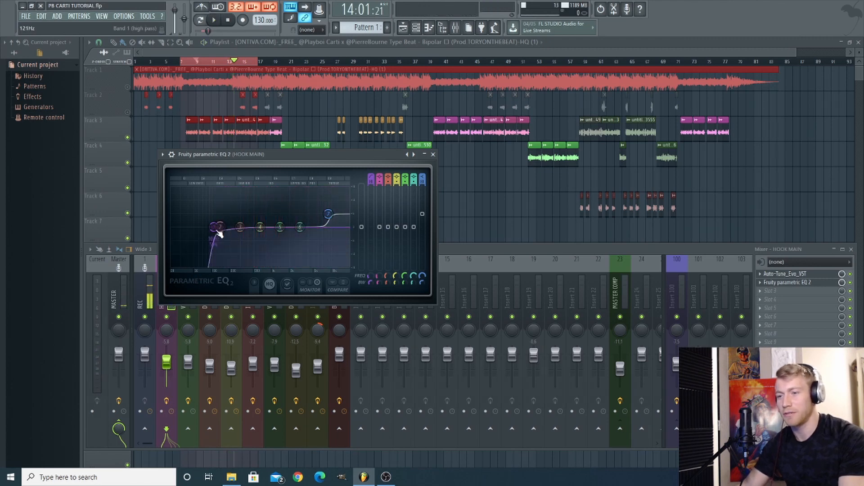
# Step: Lower EQ band 2 to about -1.7 dB just under 200 Hz, adjust its bandwidth, and audition the vocal
pyautogui.moveTo(220, 228); pyautogui.dragTo(232, 234)
pyautogui.keyDown('ctrl'); pyautogui.scroll(-3, 232, 235); pyautogui.keyUp('ctrl')
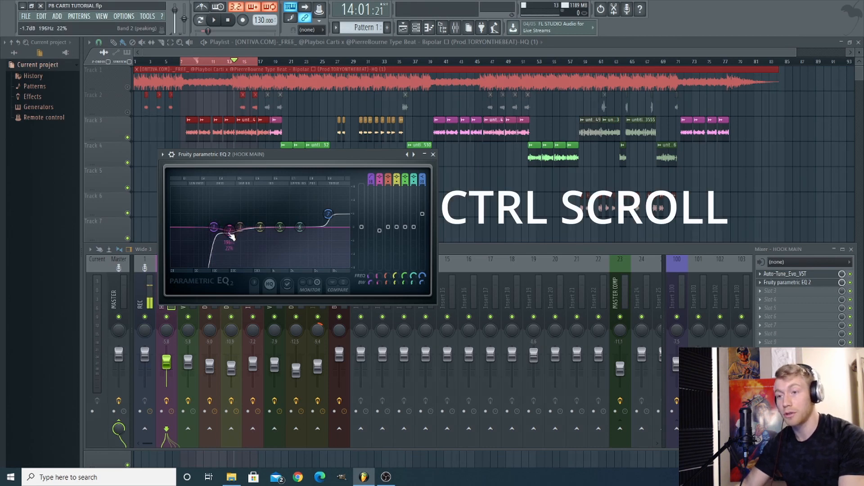
pyautogui.keyDown('ctrl'); pyautogui.scroll(3, 231, 238); pyautogui.keyUp('ctrl')
pyautogui.keyDown('ctrl'); pyautogui.scroll(-2, 232, 237); pyautogui.keyUp('ctrl')
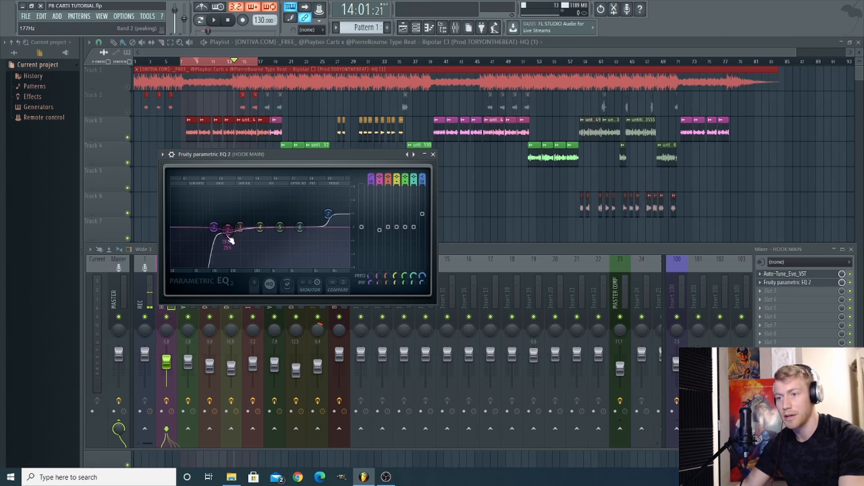
pyautogui.moveTo(230, 231); pyautogui.dragTo(230, 233)
pyautogui.scroll(-1, 230, 233)
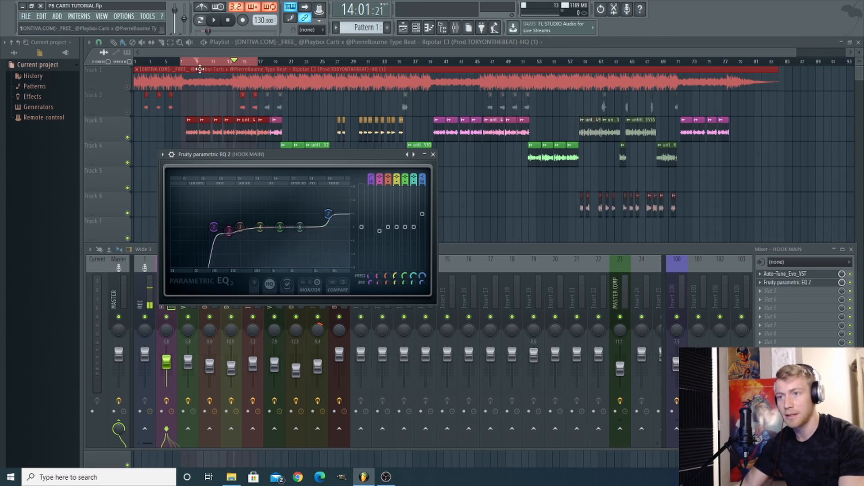
pyautogui.click(214, 21)
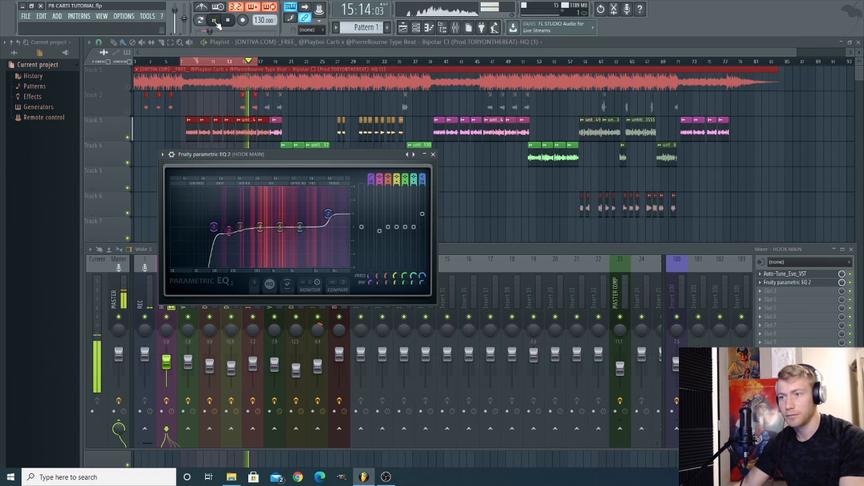
pyautogui.click(215, 21)
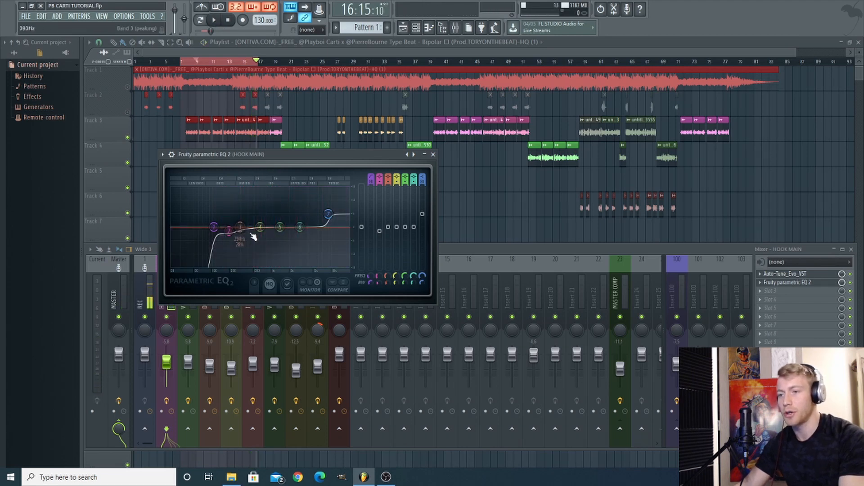
# Step: Narrow EQ band 3 to 0% bandwidth, sweep it at 18 dB during playback to find a resonance, and cut it to -6.2 dB at 327 Hz
pyautogui.scroll(-2, 245, 236)
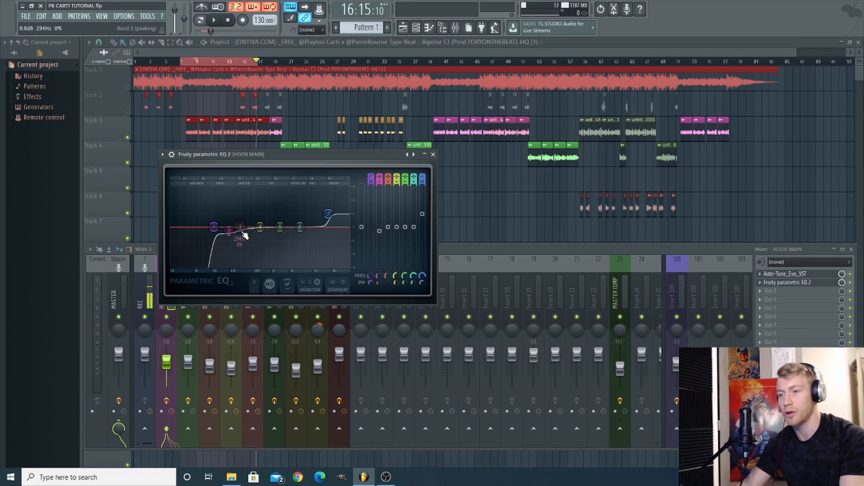
pyautogui.moveTo(244, 236); pyautogui.dragTo(238, 187)
pyautogui.click(214, 20)
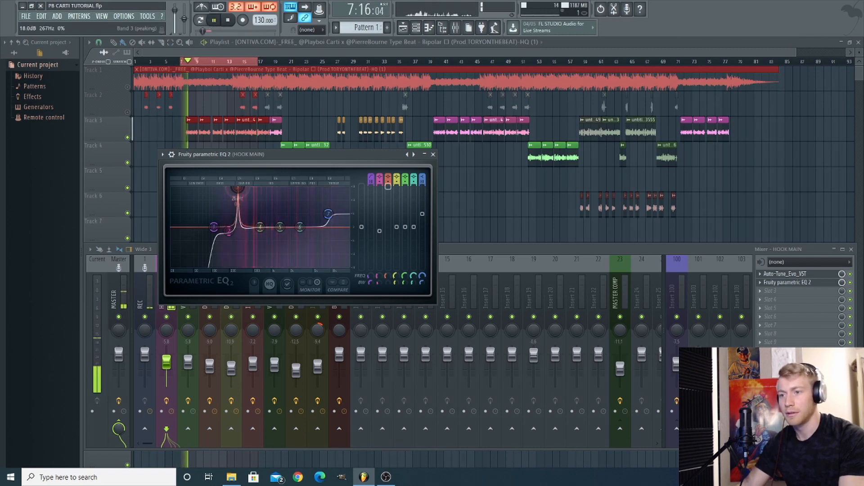
pyautogui.moveTo(237, 188); pyautogui.dragTo(243, 189)
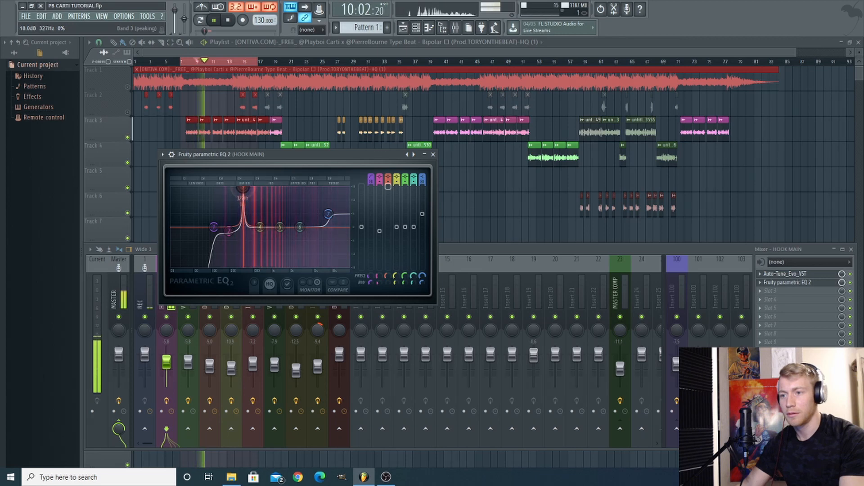
pyautogui.press('space')
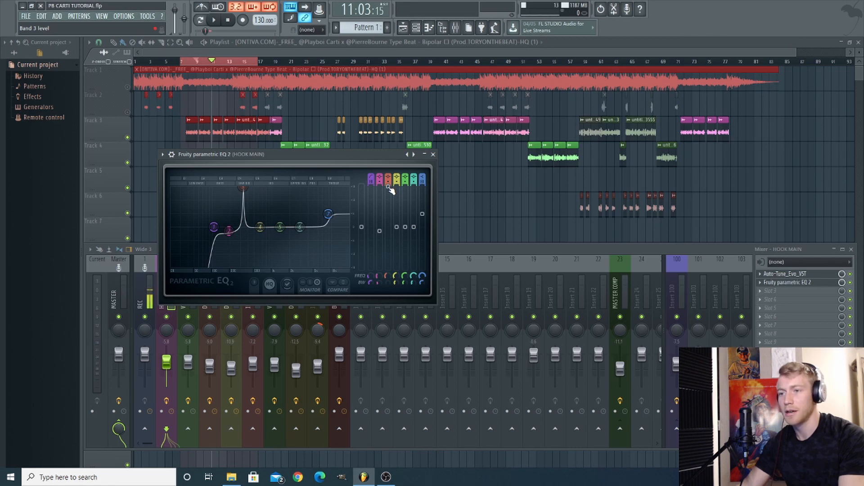
pyautogui.moveTo(388, 188); pyautogui.dragTo(388, 241)
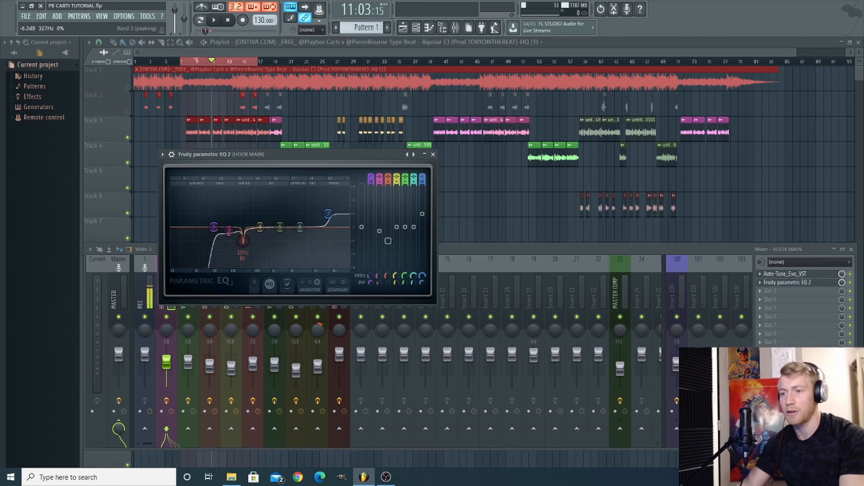
# Step: Sweep EQ bands 4 and 5 during playback and make narrow cuts, with band 5 at about -5.2 dB and 1191 Hz
pyautogui.click(216, 22)
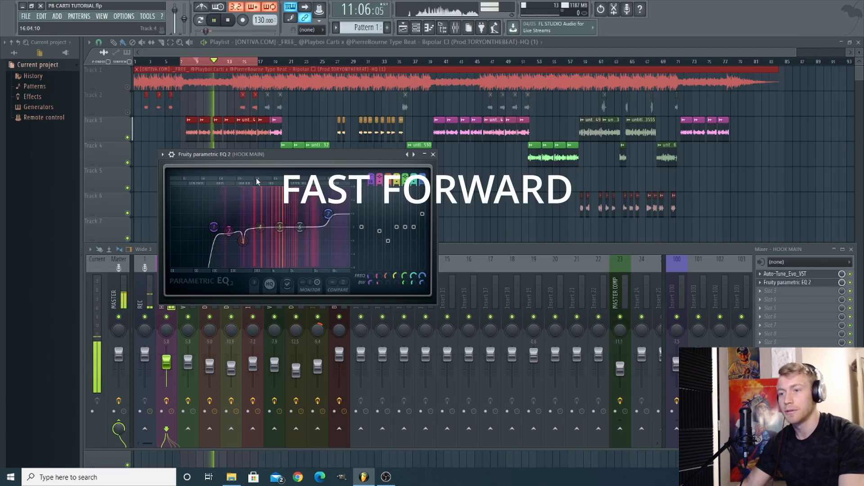
pyautogui.moveTo(260, 227); pyautogui.dragTo(277, 189)
pyautogui.moveTo(405, 193); pyautogui.dragTo(404, 242)
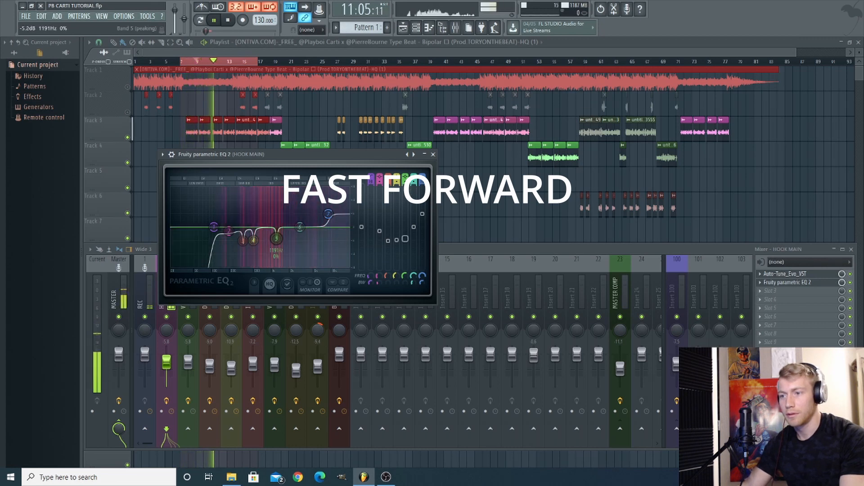
pyautogui.click(215, 21)
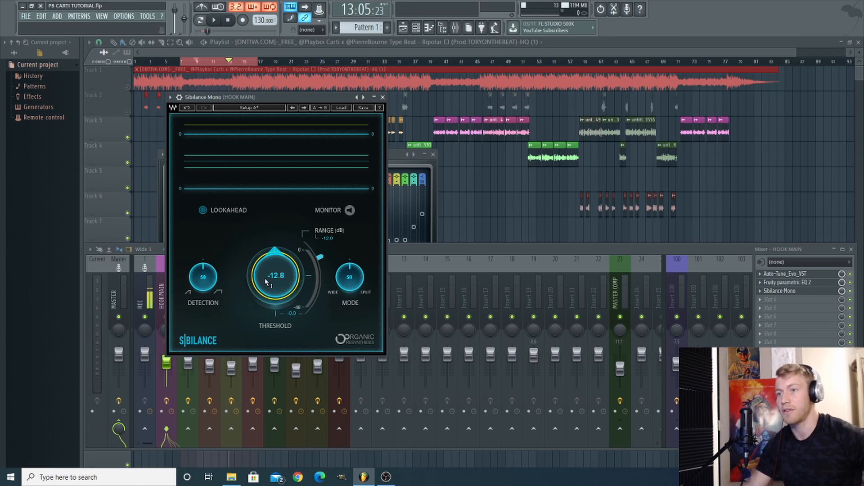
# Step: Audition the vocal through Sibilance Mono and lower its threshold to -33.0 dB
pyautogui.click(216, 21)
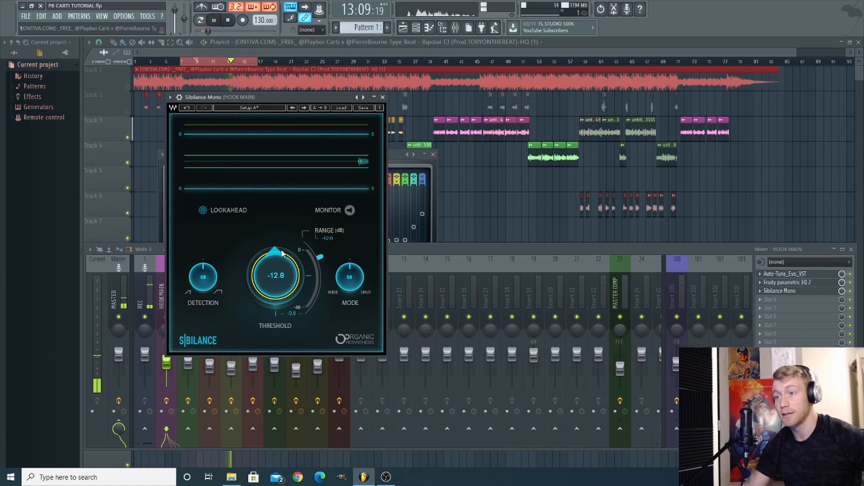
pyautogui.moveTo(274, 264); pyautogui.dragTo(274, 310)
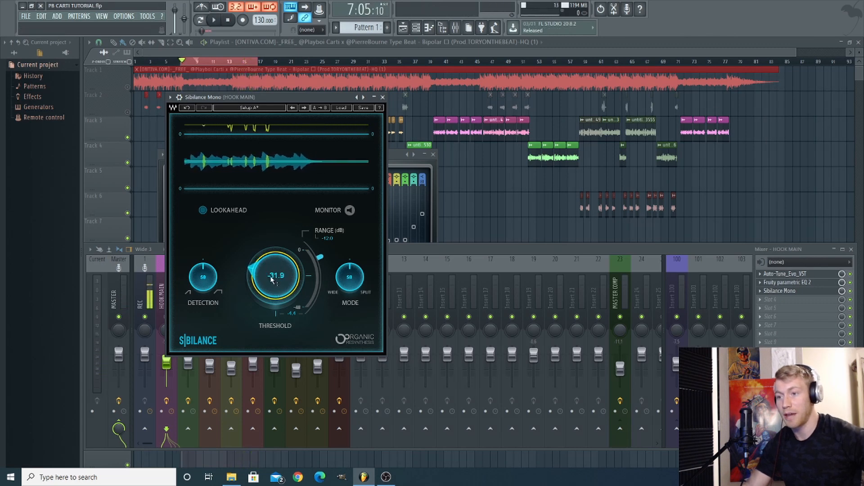
pyautogui.moveTo(267, 266); pyautogui.dragTo(267, 272)
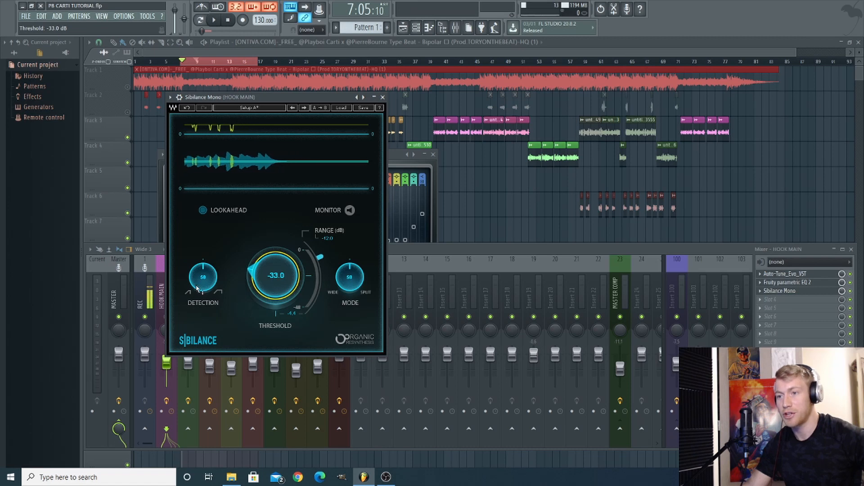
# Step: Set Sibilance Mono's detection to 58 and mode to 40, and turn on Monitor to hear the removed sibilance during playback
pyautogui.moveTo(208, 287); pyautogui.dragTo(208, 283)
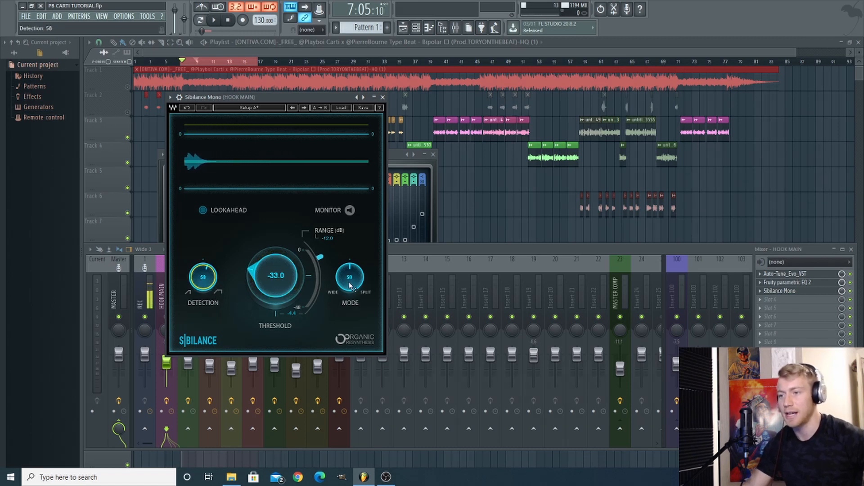
pyautogui.moveTo(350, 277); pyautogui.dragTo(350, 282)
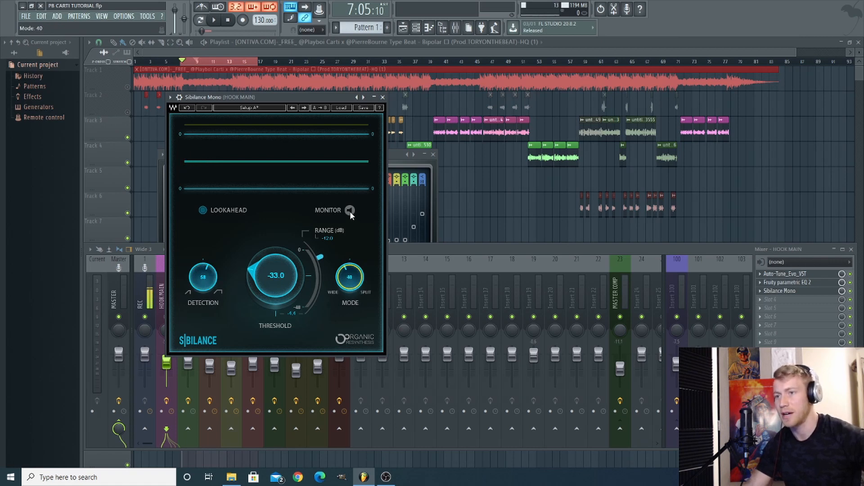
pyautogui.click(350, 211)
pyautogui.click(214, 20)
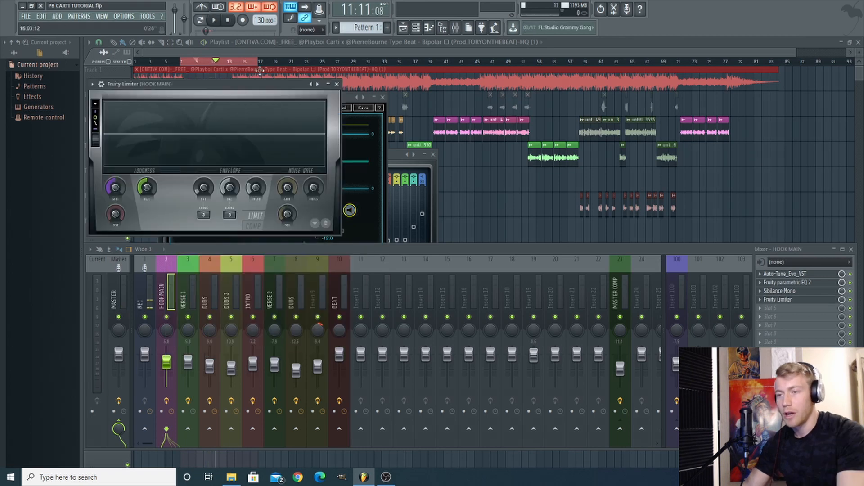
# Step: Lower Fruity Limiter's ceiling to about -16 dB while auditioning the vocal, and fine-tune its release and attack times, with attack at about 0.69 ms
pyautogui.moveTo(260, 85); pyautogui.dragTo(319, 91)
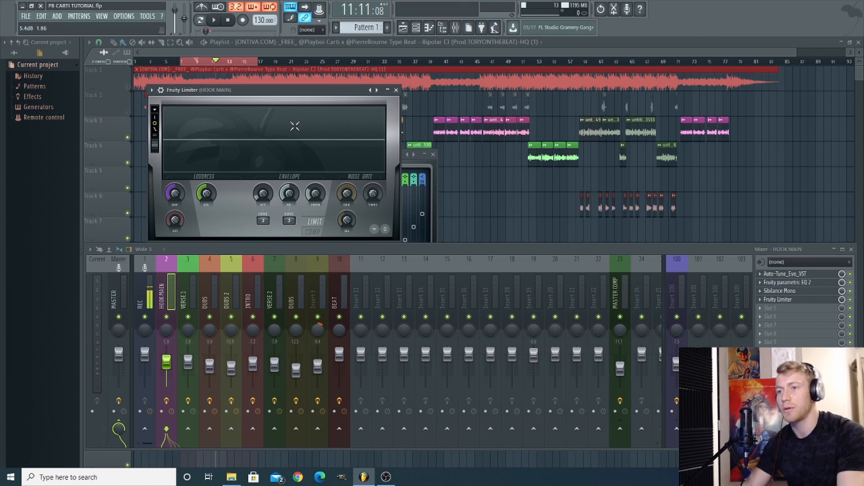
pyautogui.press('space')
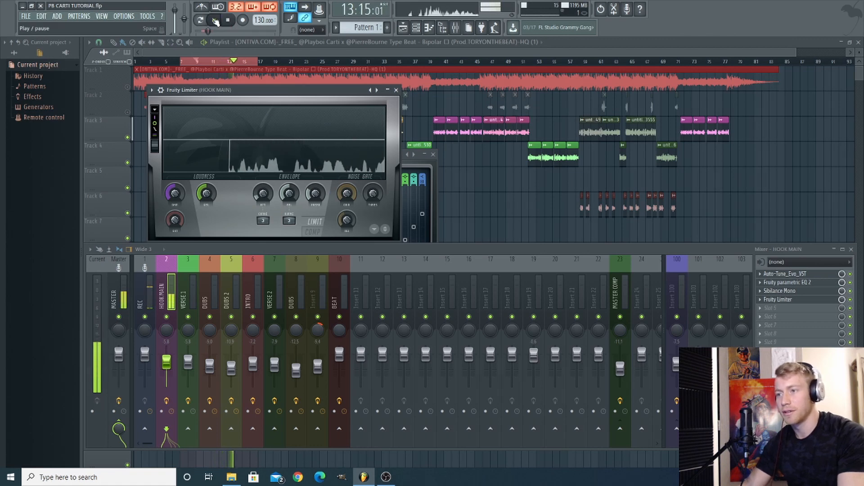
pyautogui.click(215, 20)
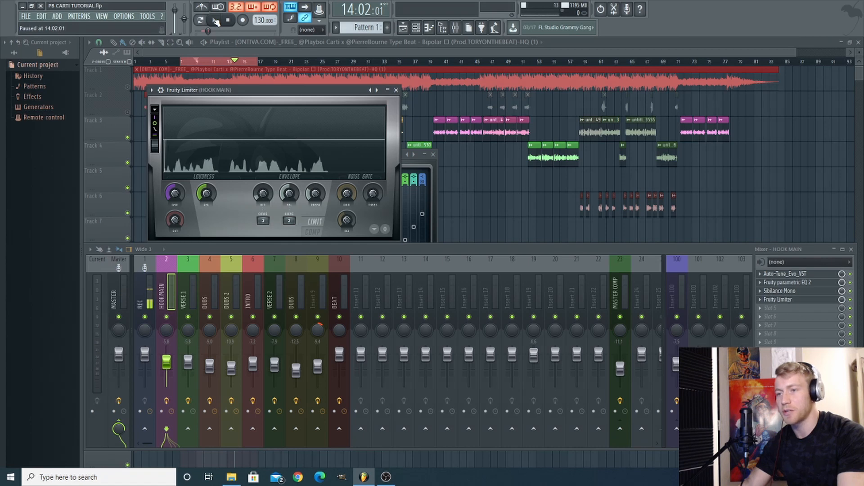
pyautogui.click(215, 20)
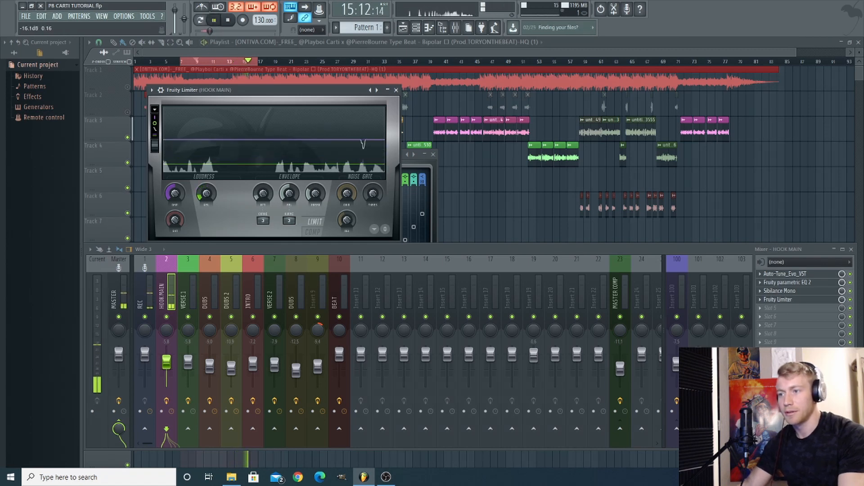
pyautogui.press('space')
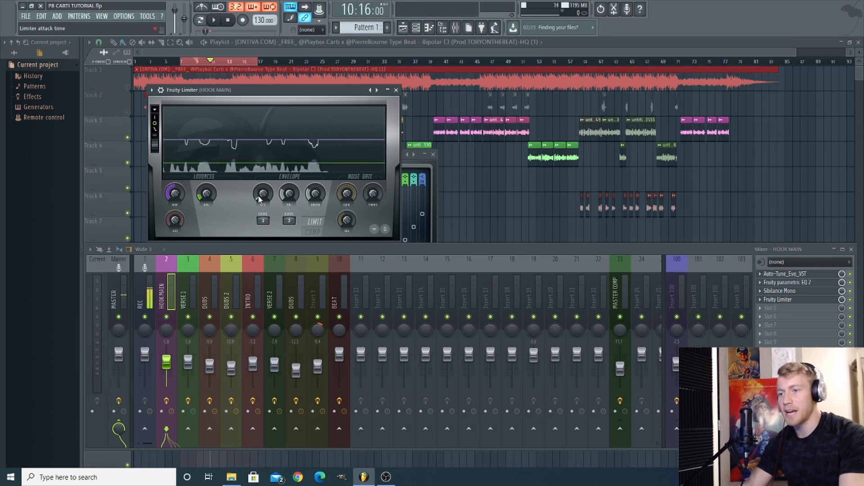
pyautogui.moveTo(264, 194); pyautogui.dragTo(264, 201)
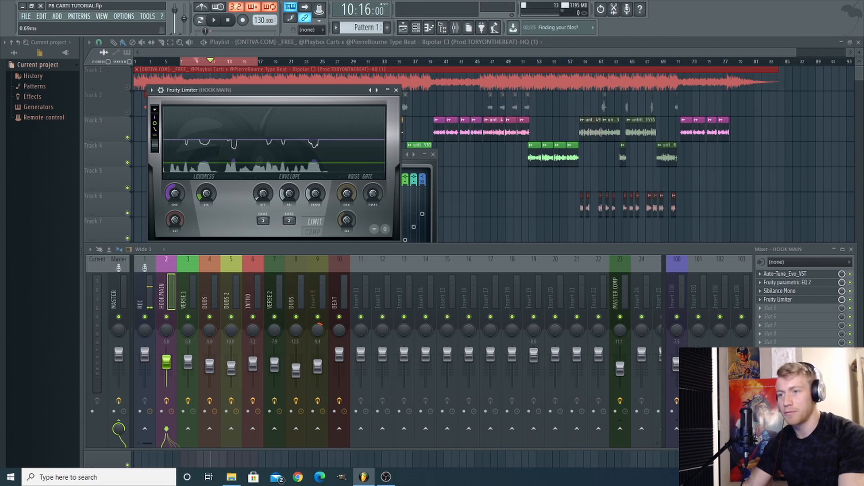
pyautogui.moveTo(291, 195); pyautogui.dragTo(291, 196)
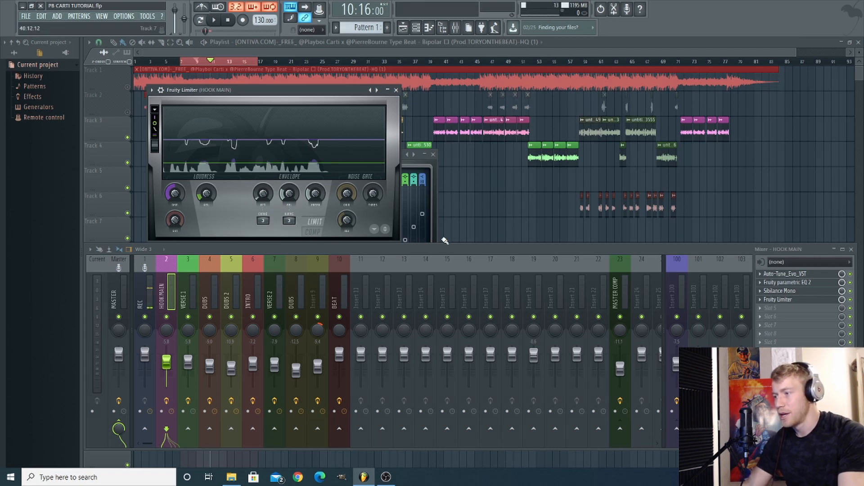
# Step: Load CLA-2A Mono into the fifth effect slot of the HOOK MAIN channel, after Fruity Limiter
pyautogui.click(782, 308)
pyautogui.moveTo(780, 306)
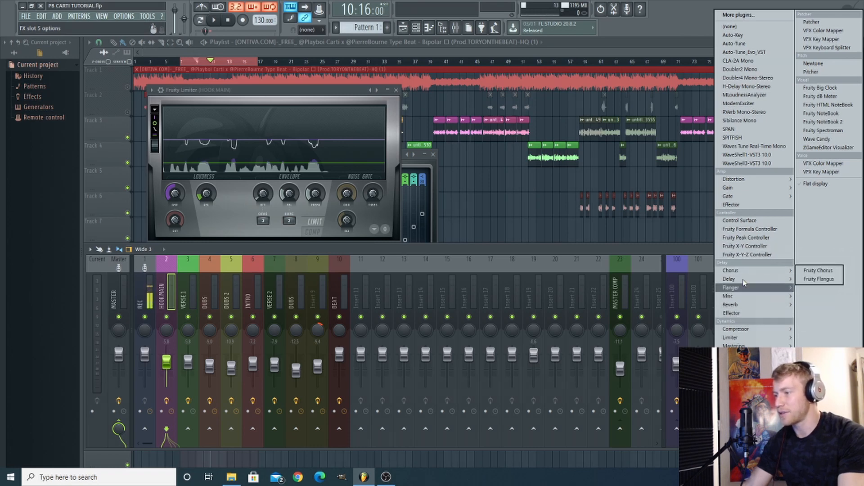
pyautogui.click(750, 63)
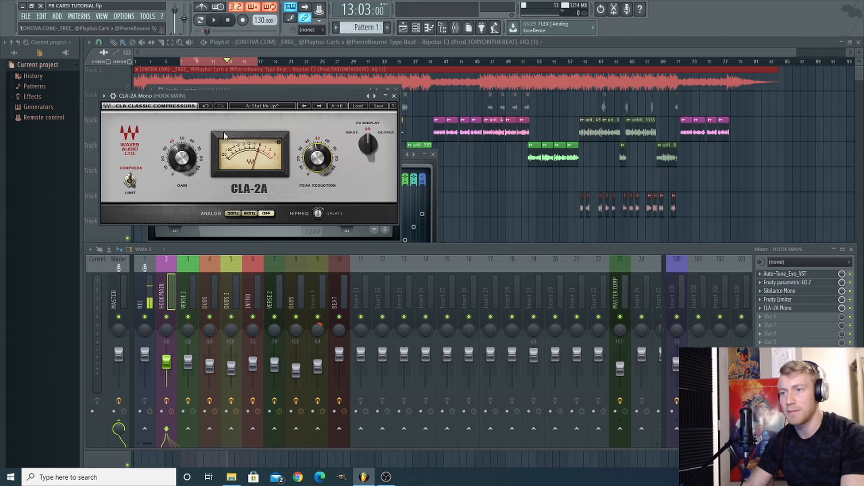
# Step: Fine-tune CLA-2A Mono's gain on the HOOK MAIN channel and audition the compressed vocal
pyautogui.click(216, 21)
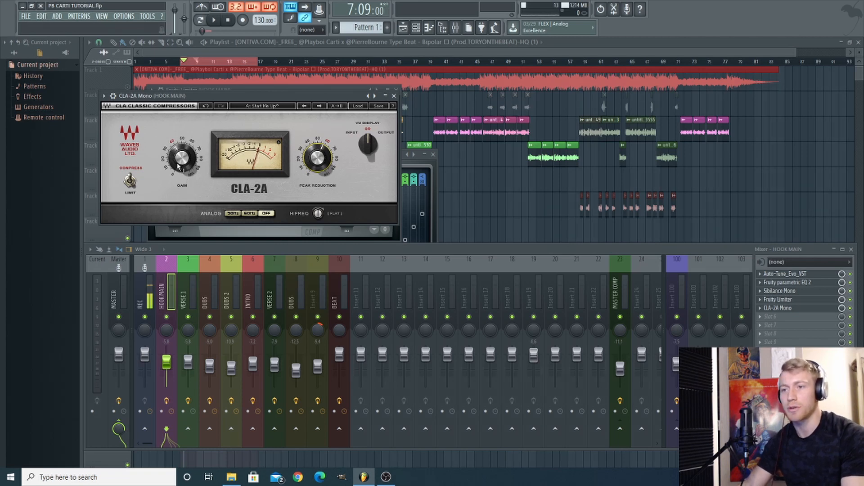
pyautogui.moveTo(182, 157); pyautogui.dragTo(182, 155)
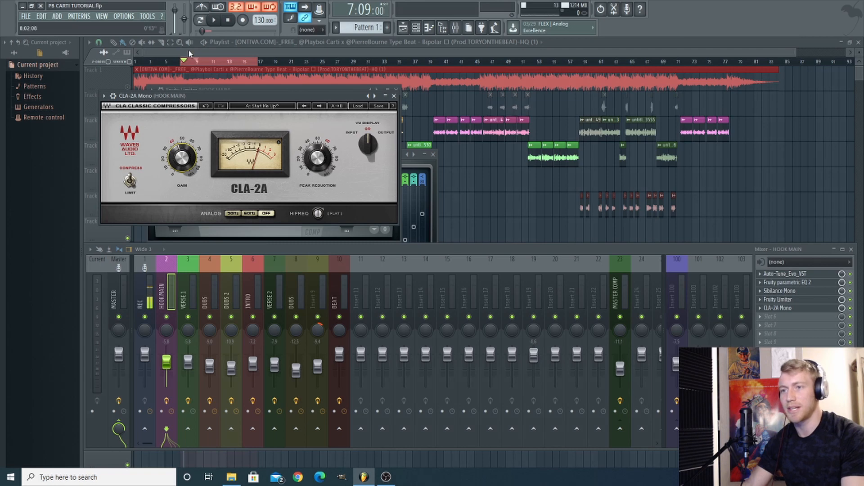
pyautogui.click(217, 20)
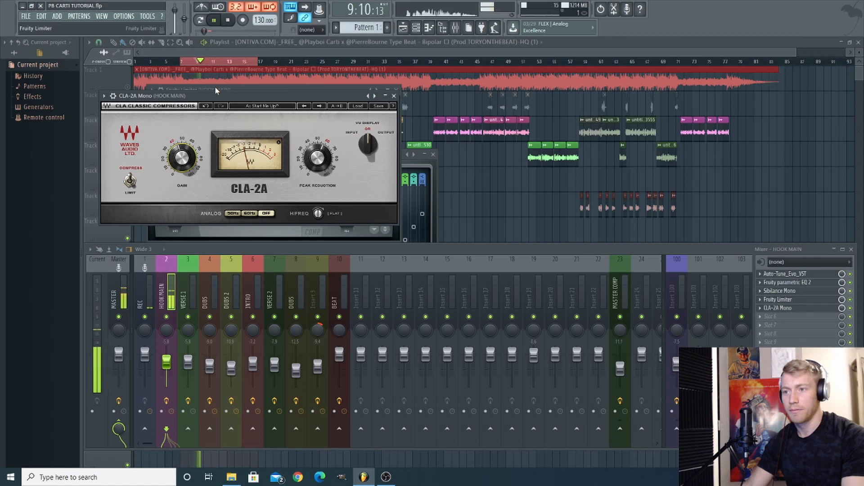
pyautogui.click(216, 21)
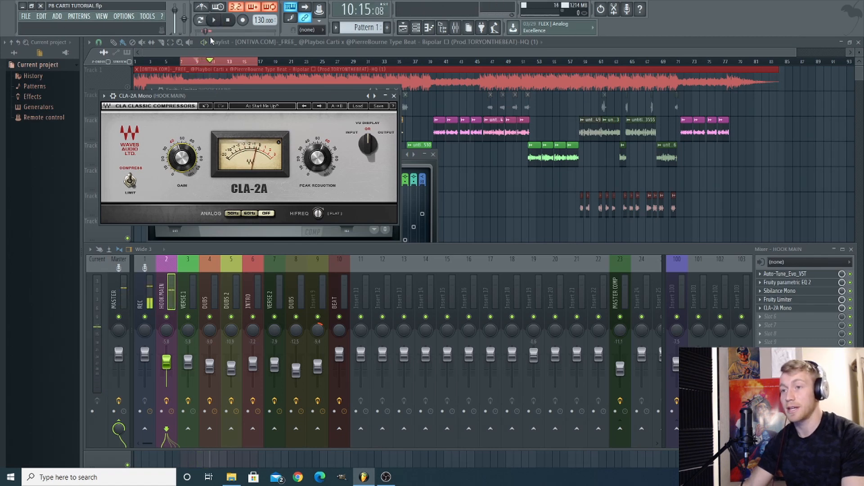
# Step: Load Soundgoodizer into the sixth effect slot of the HOOK MAIN channel and select its preset B
pyautogui.click(780, 320)
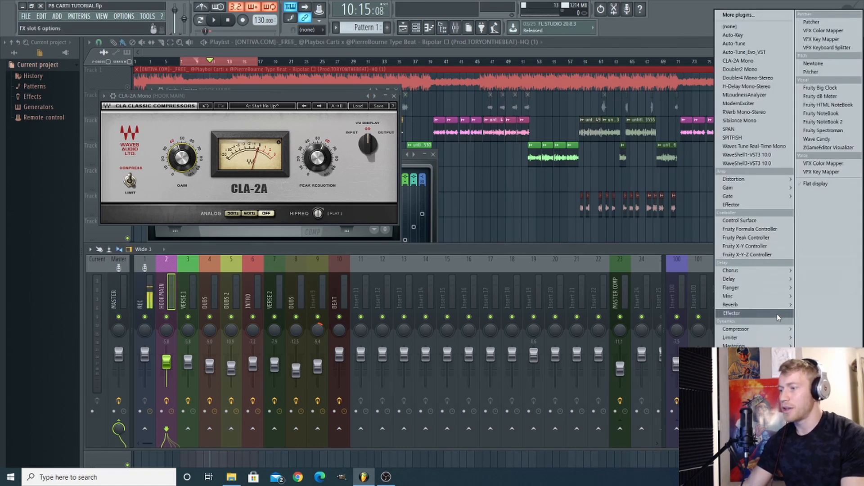
pyautogui.moveTo(773, 346)
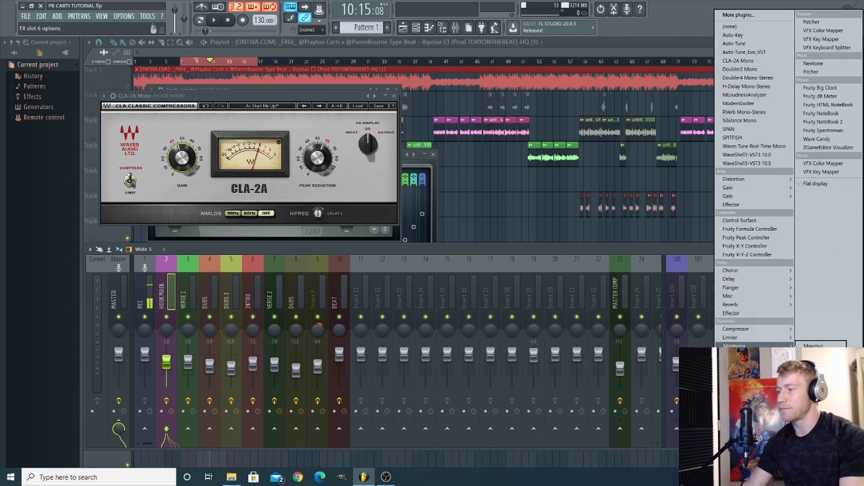
pyautogui.click(820, 354)
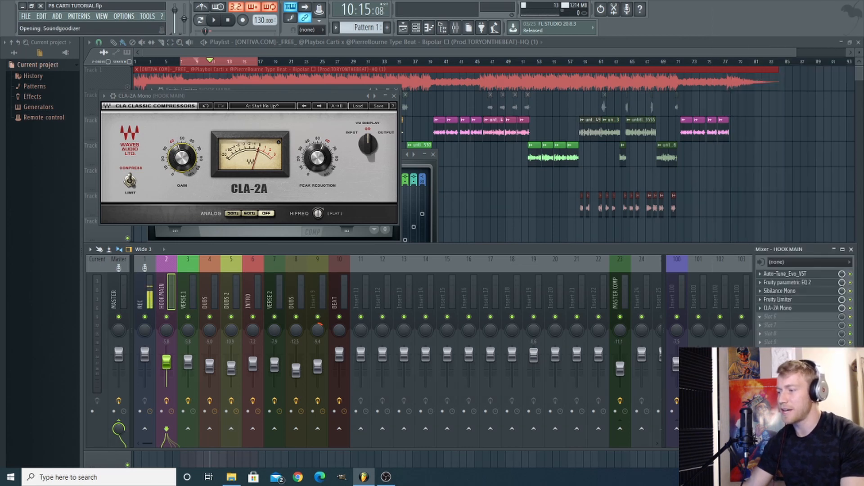
pyautogui.click(151, 227)
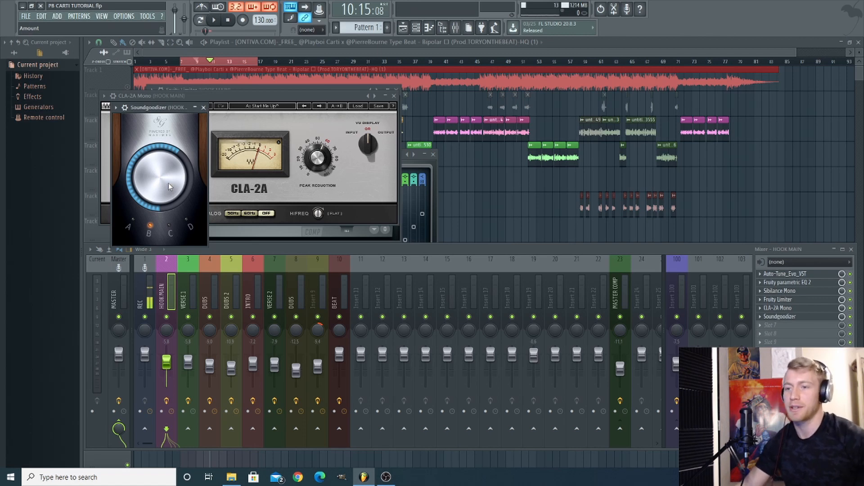
# Step: Lower Soundgoodizer's amount to roughly a quarter and audition the vocal
pyautogui.moveTo(169, 183); pyautogui.dragTo(169, 202)
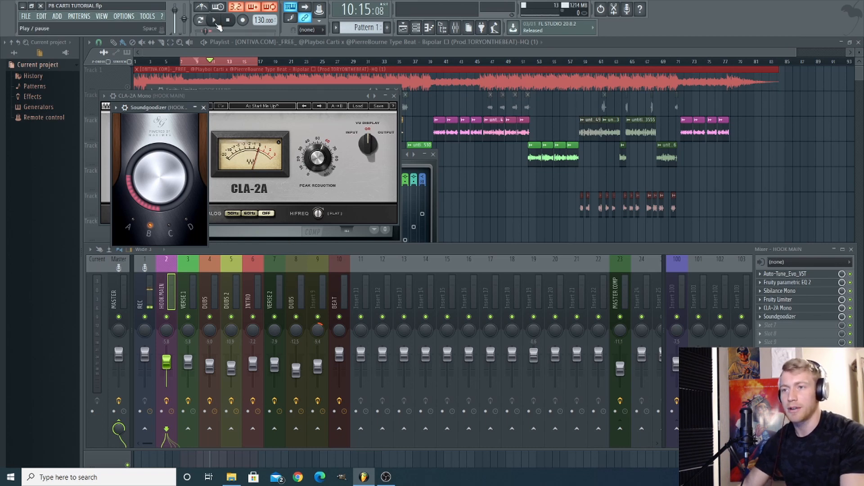
pyautogui.press('space')
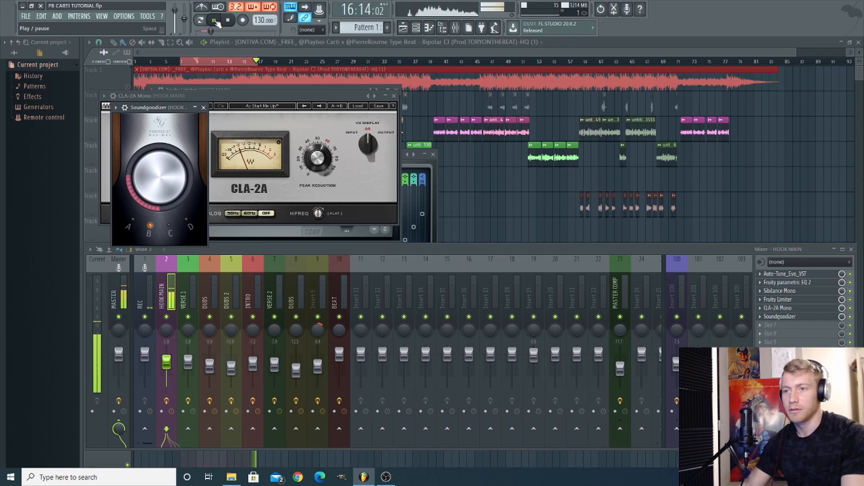
pyautogui.click(216, 21)
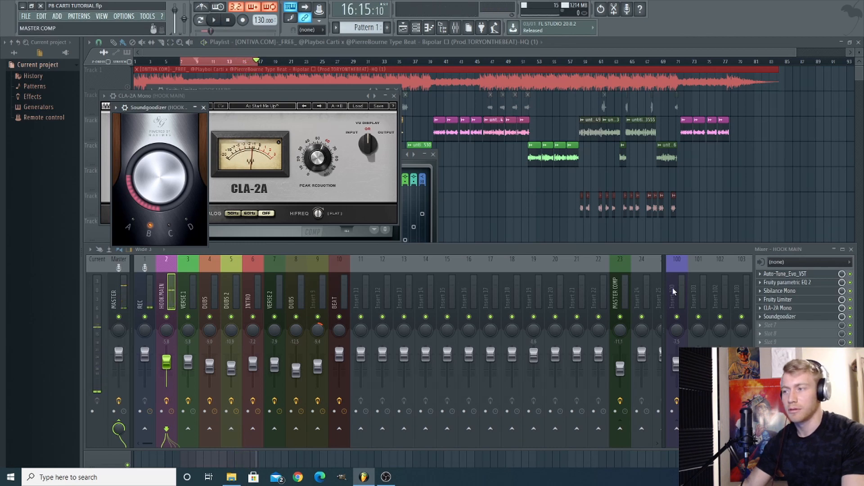
# Step: Load a second Fruity parametric EQ 2 into the seventh slot of the HOOK MAIN channel and open it from the mixer
pyautogui.click(773, 327)
pyautogui.moveTo(772, 328)
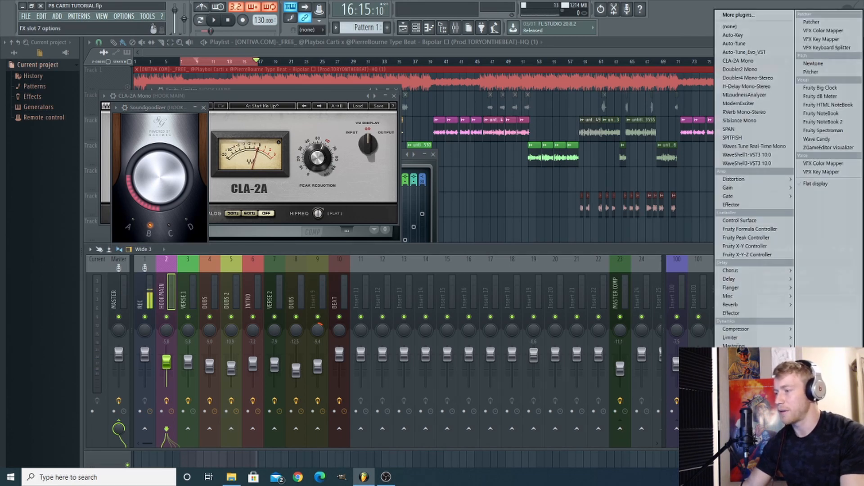
pyautogui.click(816, 393)
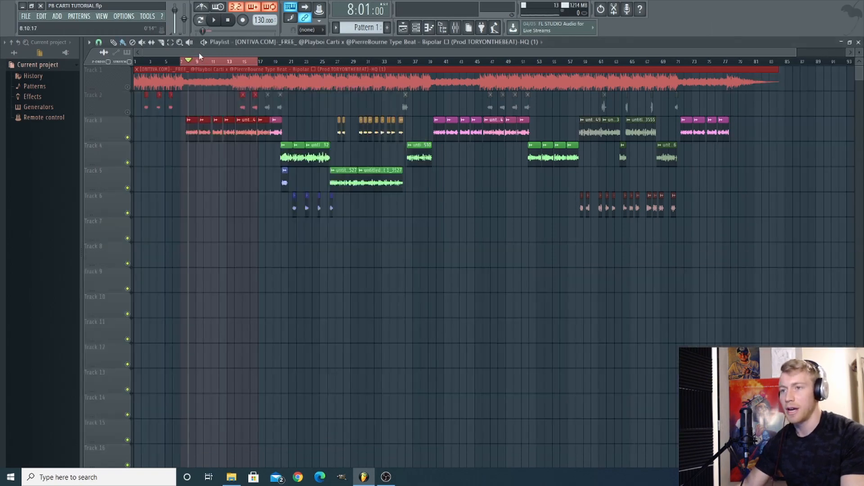
pyautogui.click(455, 28)
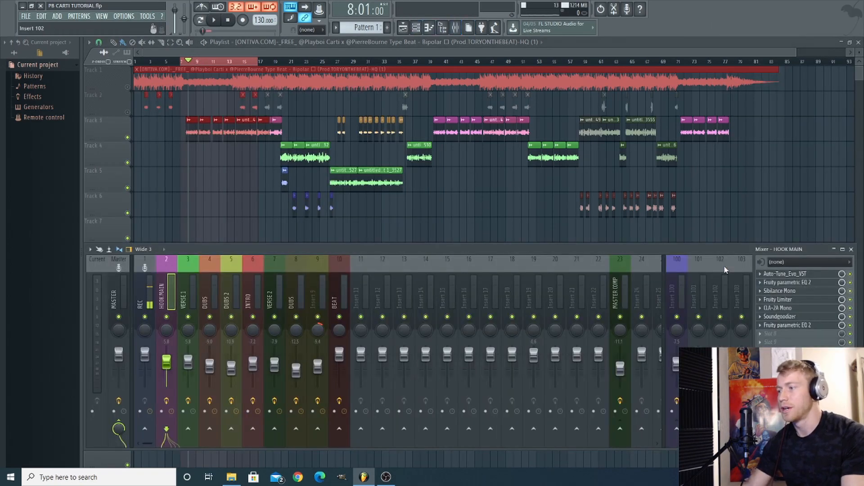
pyautogui.click(798, 328)
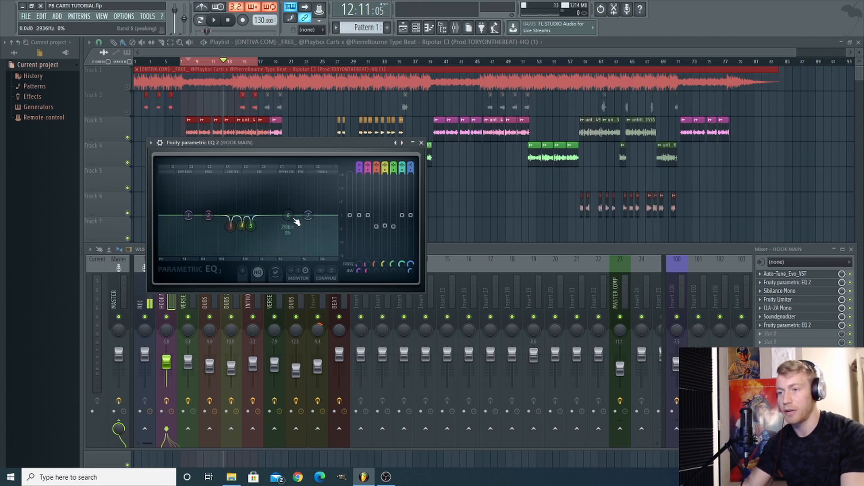
# Step: Sweep the new EQ's band 6 as a narrow 18 dB boost during playback, and cut it at the harsh frequency
pyautogui.moveTo(293, 218); pyautogui.dragTo(276, 179)
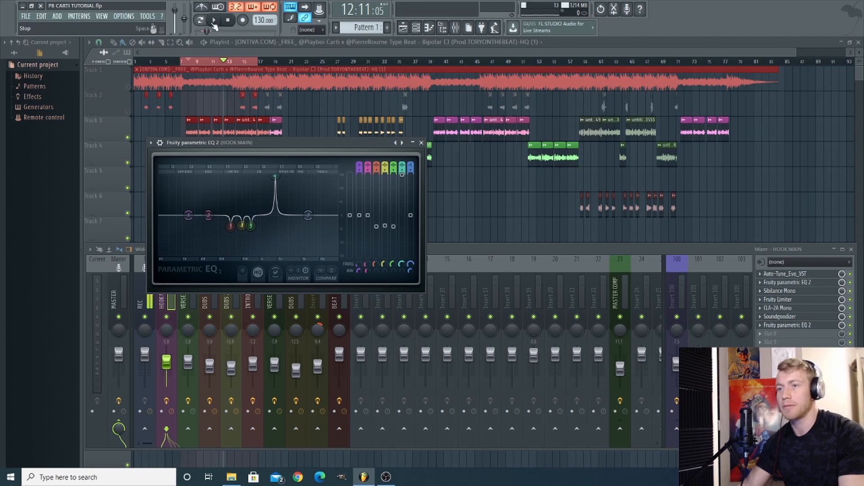
pyautogui.click(214, 20)
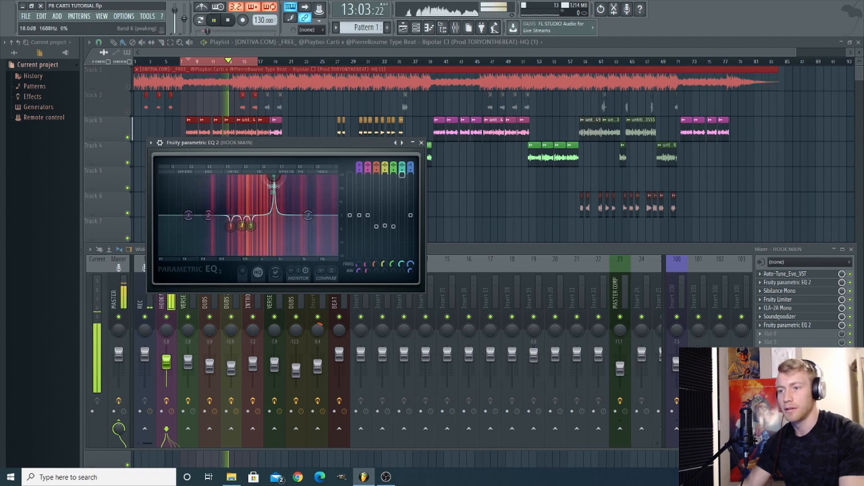
pyautogui.moveTo(274, 177); pyautogui.dragTo(268, 176)
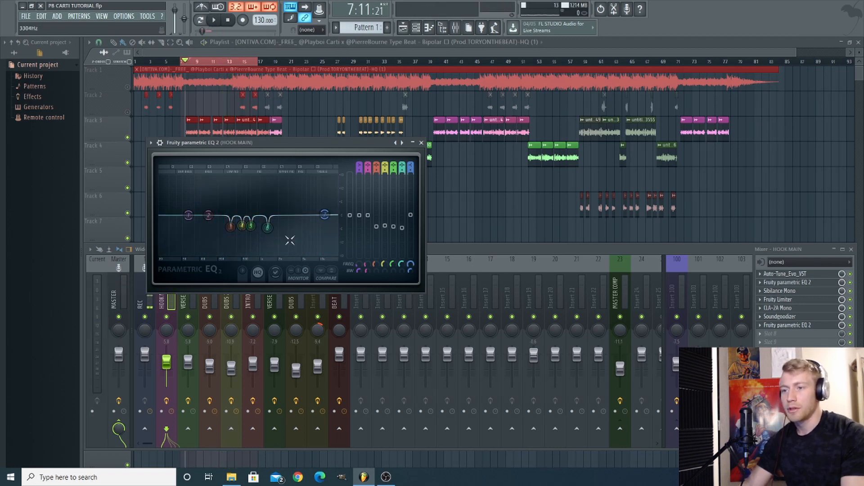
# Step: Raise the second EQ's band 7 high shelf to 2.0 dB at about 11.6 kHz and audition the vocal
pyautogui.moveTo(324, 215); pyautogui.dragTo(324, 211)
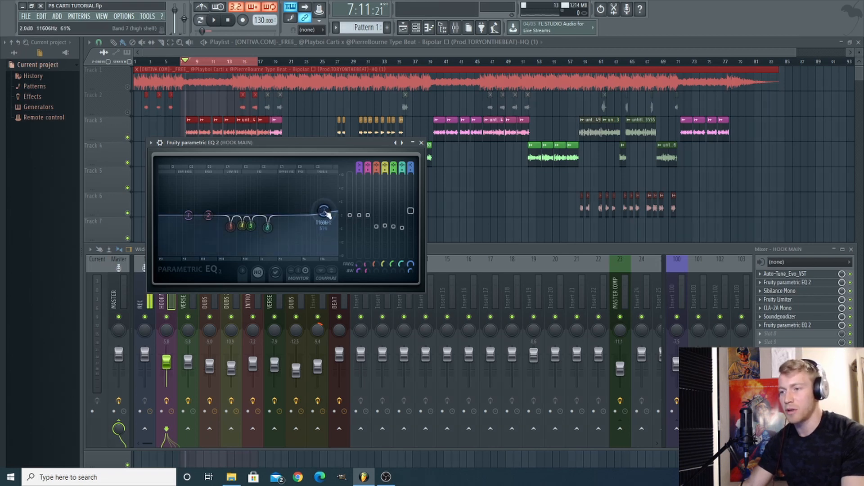
pyautogui.click(214, 21)
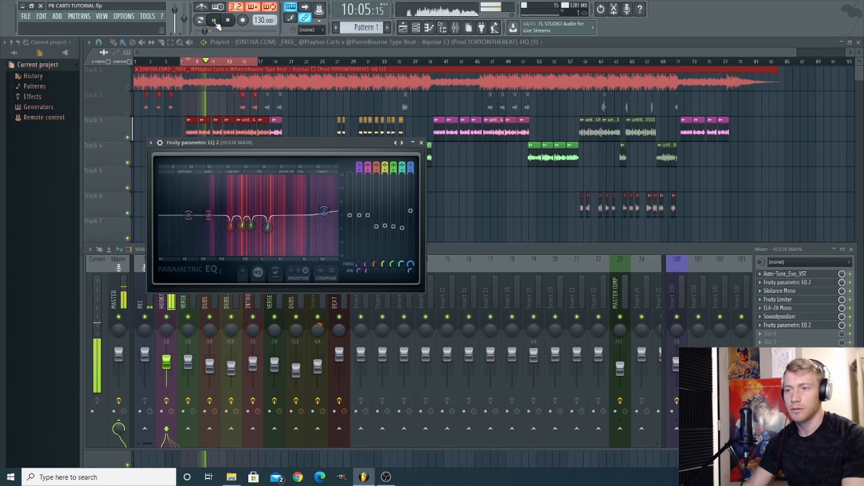
pyautogui.click(215, 21)
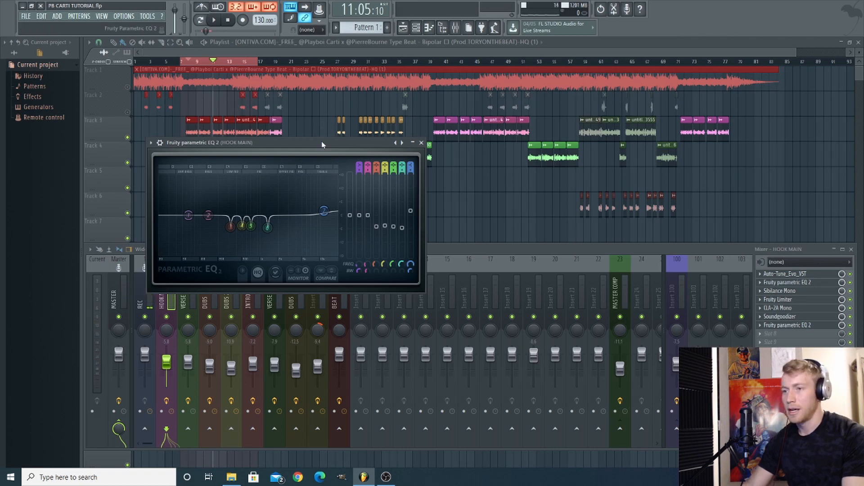
# Step: Check the effects on the MASTER COMP channel and add a send from HOOK MAIN to it
pyautogui.moveTo(323, 141); pyautogui.dragTo(404, 59)
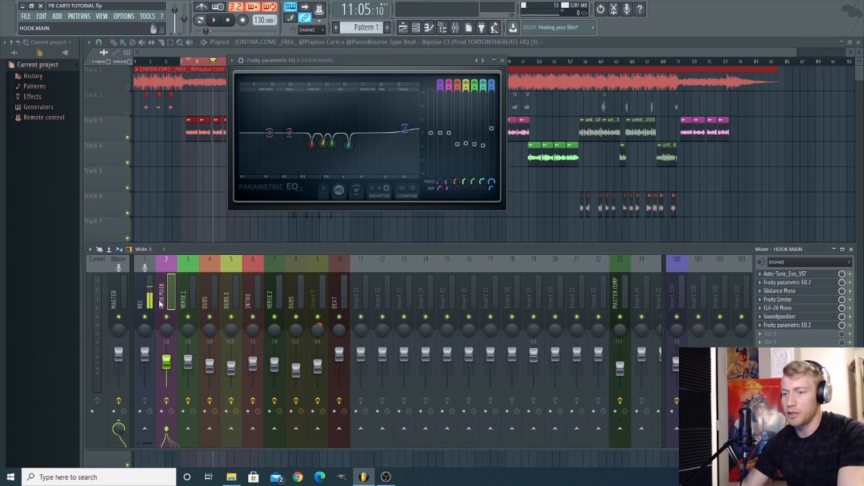
pyautogui.click(621, 302)
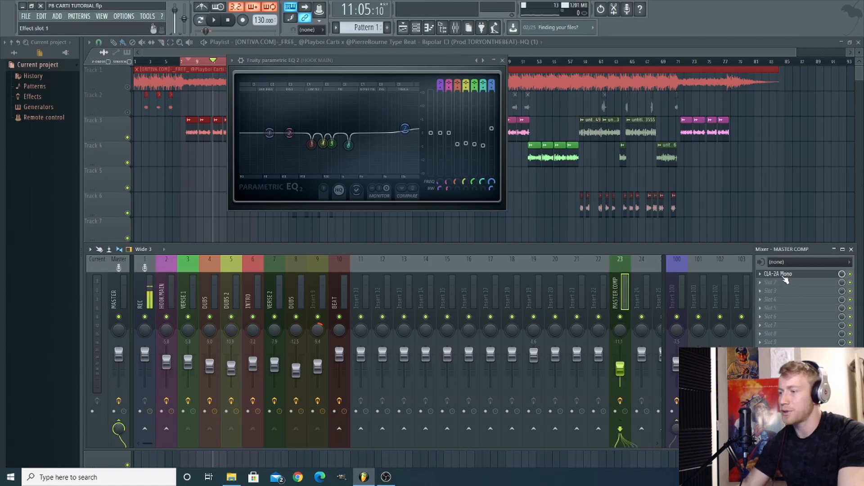
pyautogui.click(163, 293)
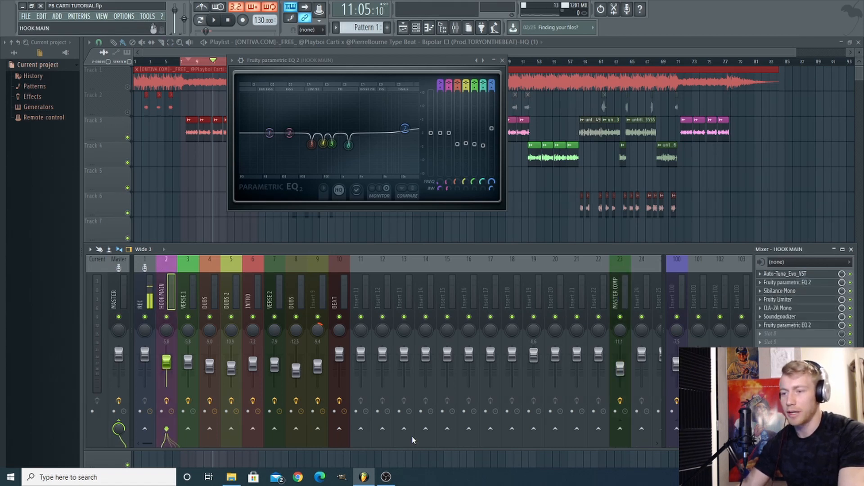
pyautogui.click(621, 431)
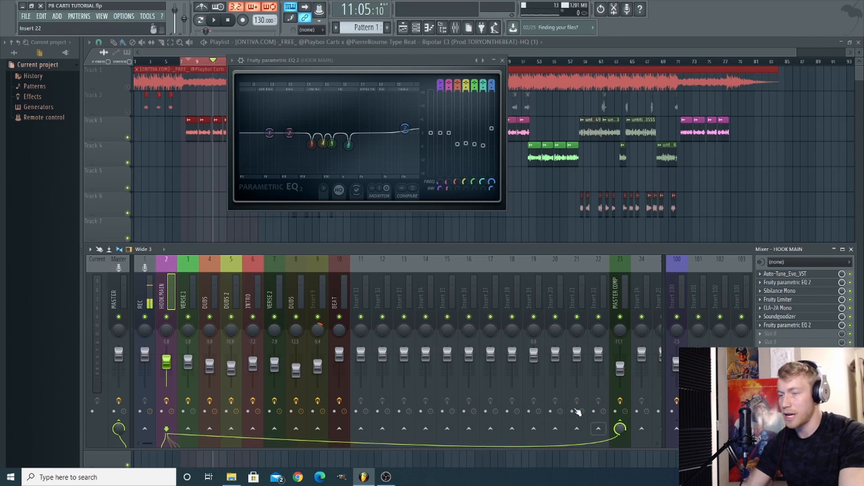
# Step: Play the hook from bar 8 with the mixer shown to hear the vocal sent through MASTER COMP
pyautogui.click(189, 63)
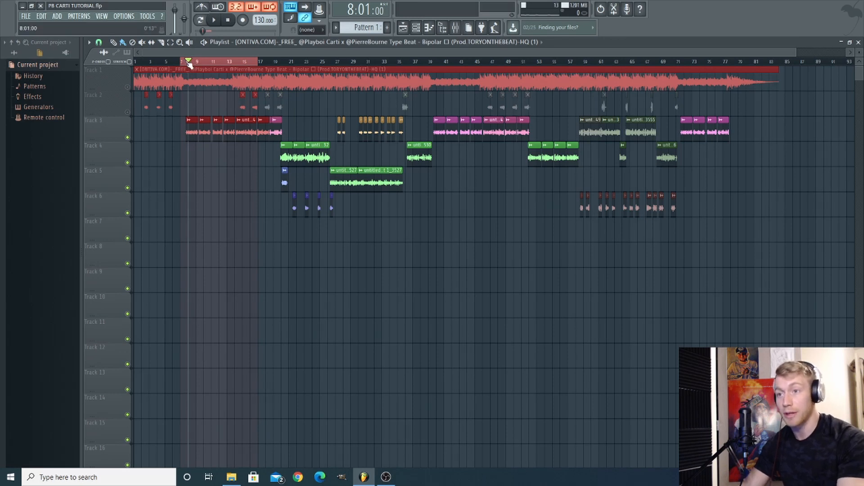
pyautogui.click(455, 27)
pyautogui.click(216, 20)
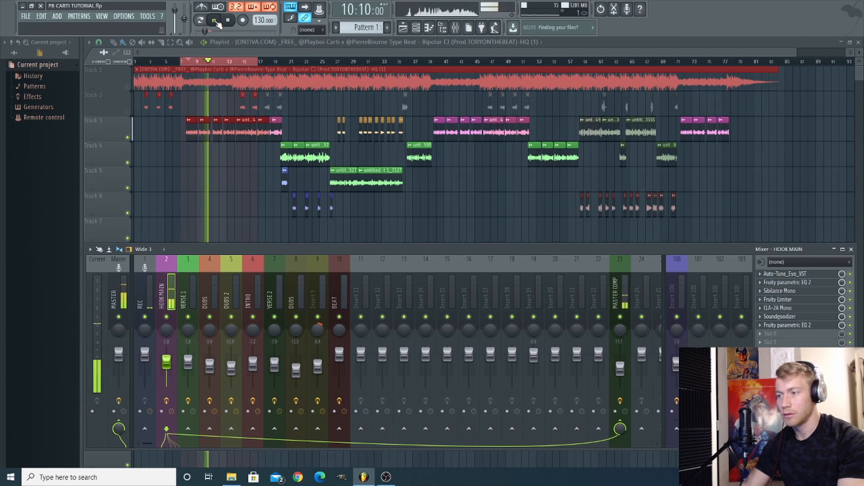
pyautogui.press('space')
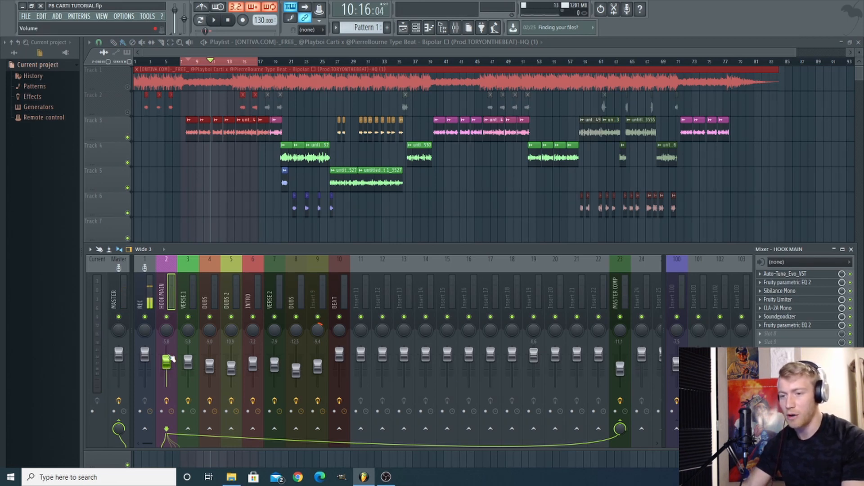
# Step: Try the HOOK MAIN and MASTER COMP faders at 0 dB during playback, and bring both back down
pyautogui.moveTo(168, 369); pyautogui.dragTo(168, 354)
pyautogui.moveTo(620, 368); pyautogui.dragTo(621, 355)
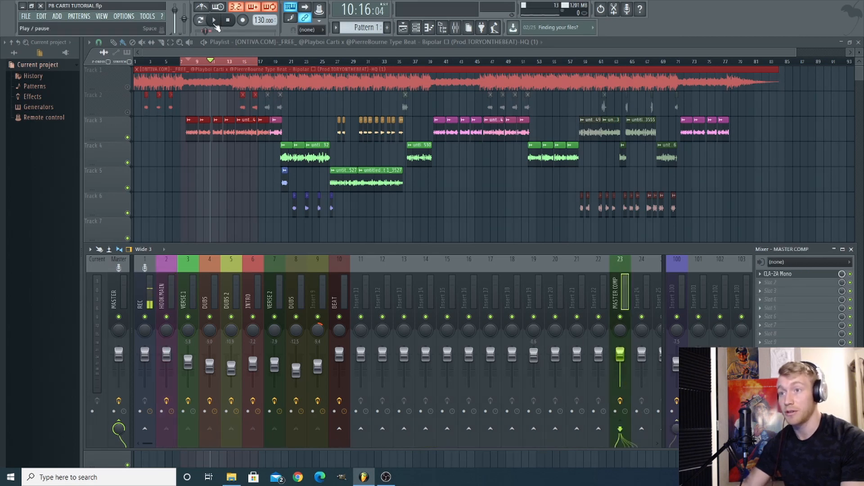
pyautogui.click(216, 21)
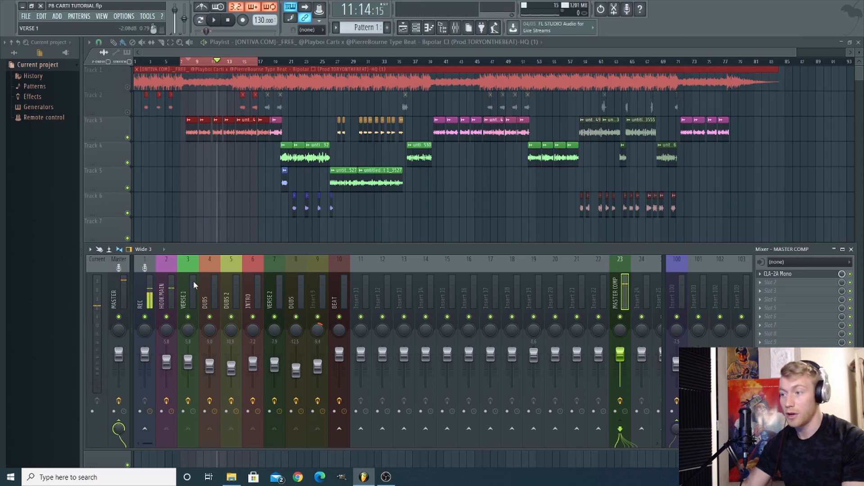
pyautogui.click(212, 21)
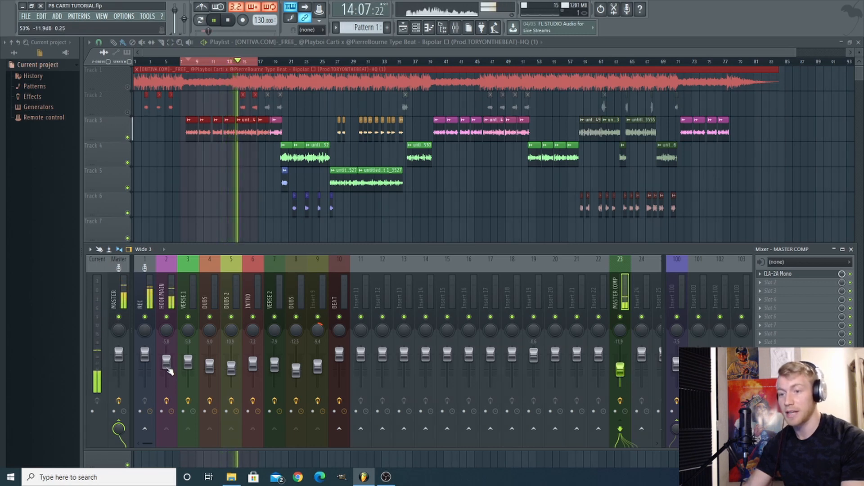
pyautogui.press('space')
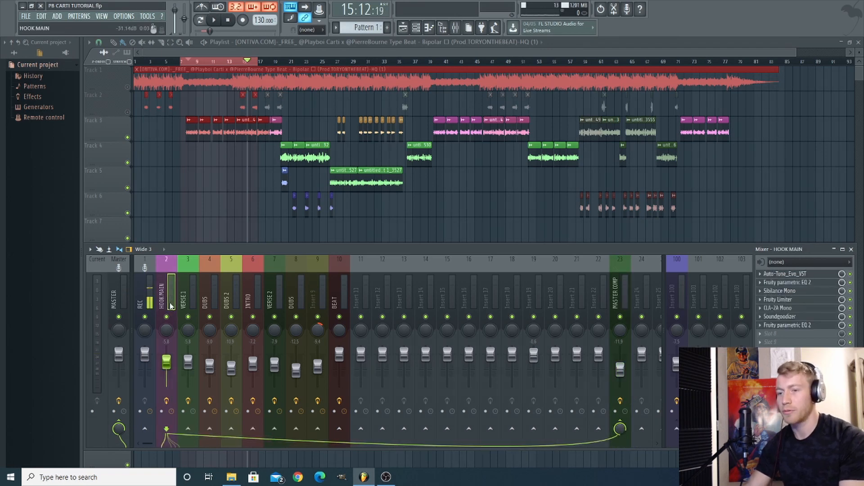
# Step: Open RVerb Mono/Stereo on Insert 100 and add a send from HOOK MAIN to that channel
pyautogui.click(672, 295)
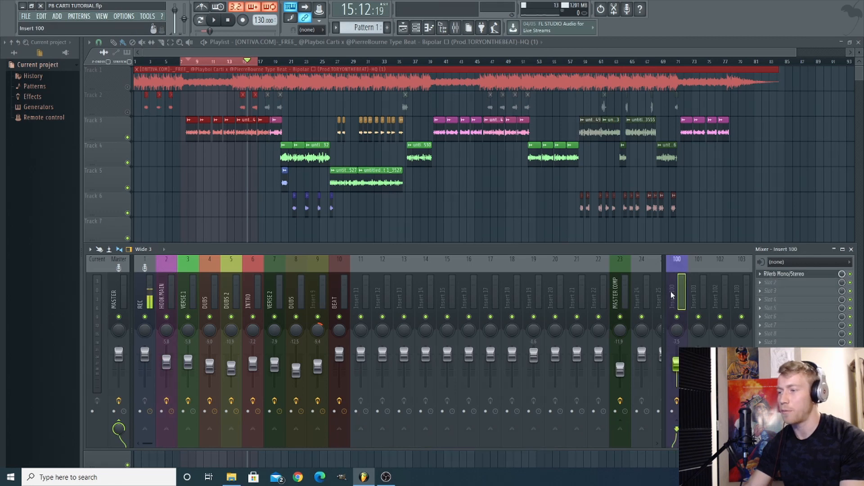
pyautogui.click(776, 275)
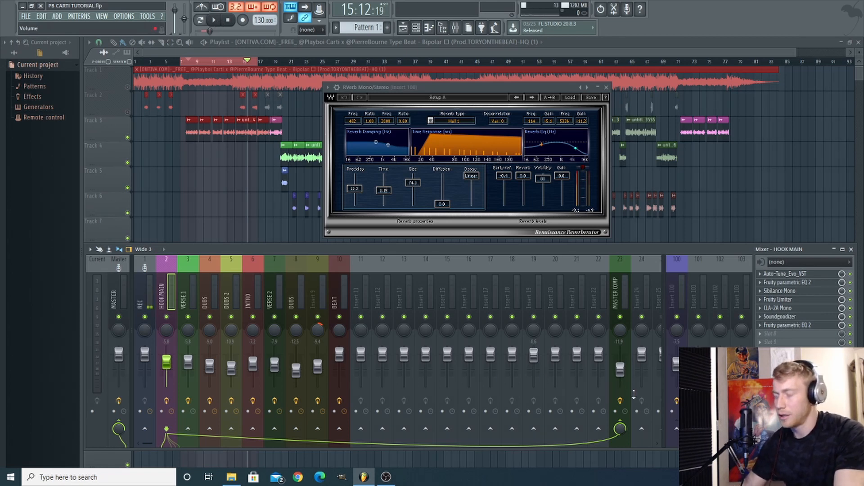
pyautogui.click(677, 430)
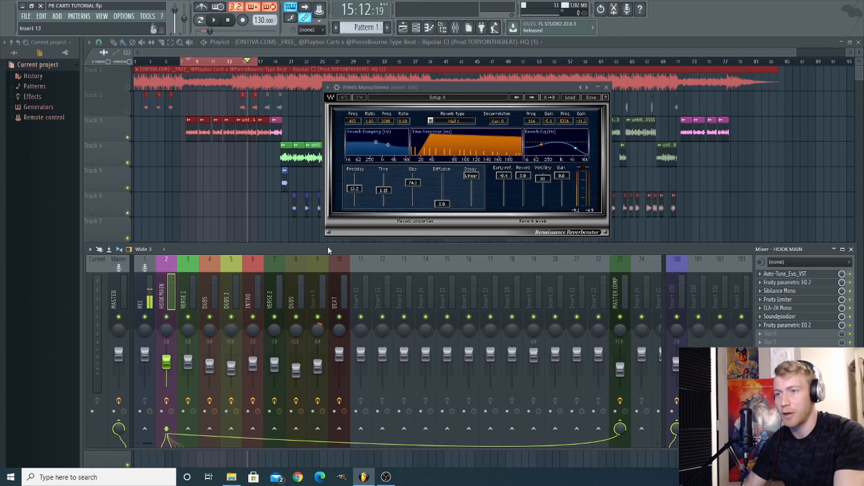
# Step: Play the hook from bar 8 to hear the reverb send, and raise the Insert 100 fader
pyautogui.click(189, 63)
pyautogui.press('space')
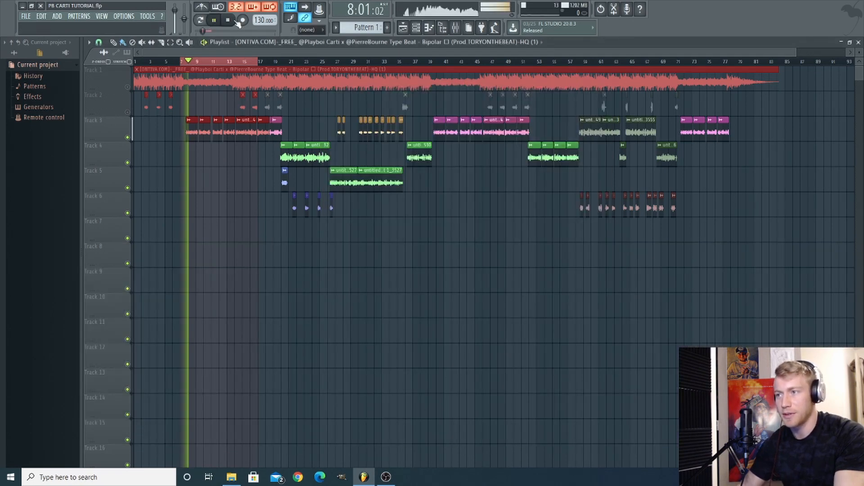
pyautogui.press('F9')
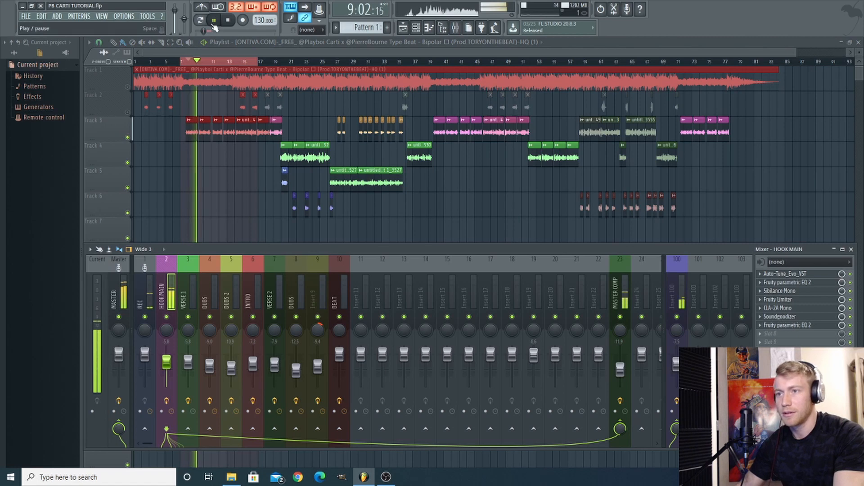
pyautogui.press('space')
pyautogui.moveTo(676, 370); pyautogui.dragTo(676, 357)
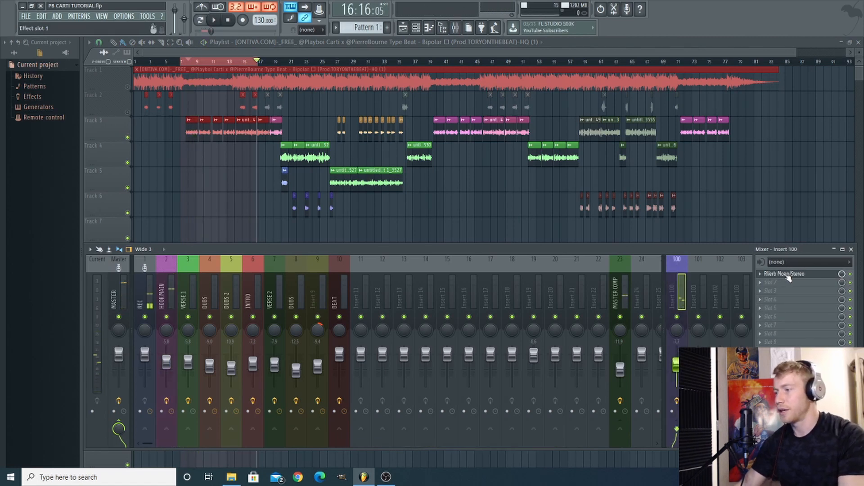
# Step: Adjust RVerb's EQ on Insert 100, setting the low band to 110 Hz at -3.7 and the high band's gain to -11.1
pyautogui.click(785, 274)
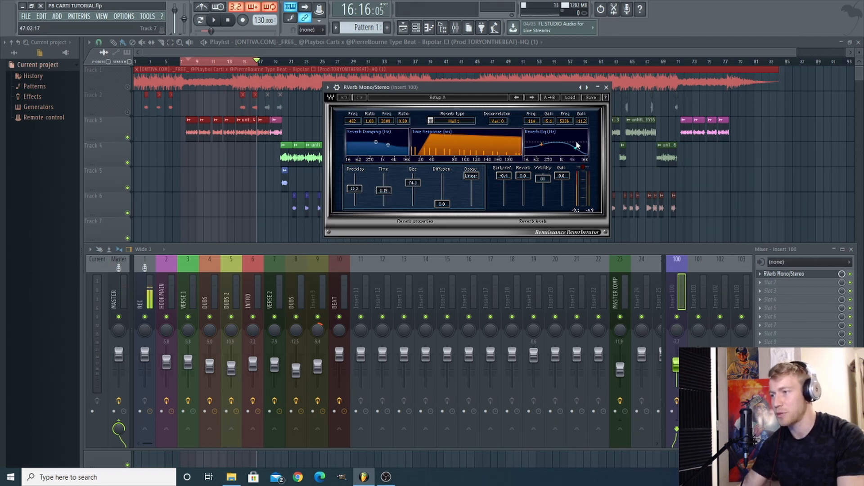
pyautogui.moveTo(541, 145); pyautogui.dragTo(542, 146)
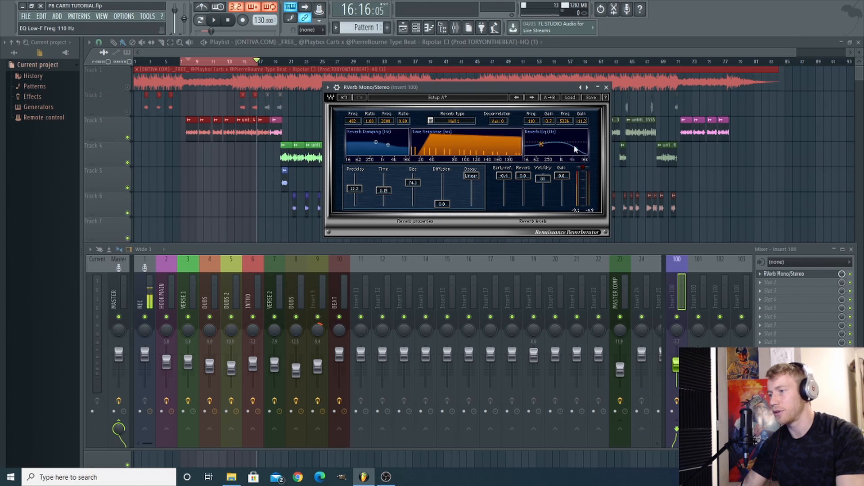
pyautogui.moveTo(577, 151); pyautogui.dragTo(576, 151)
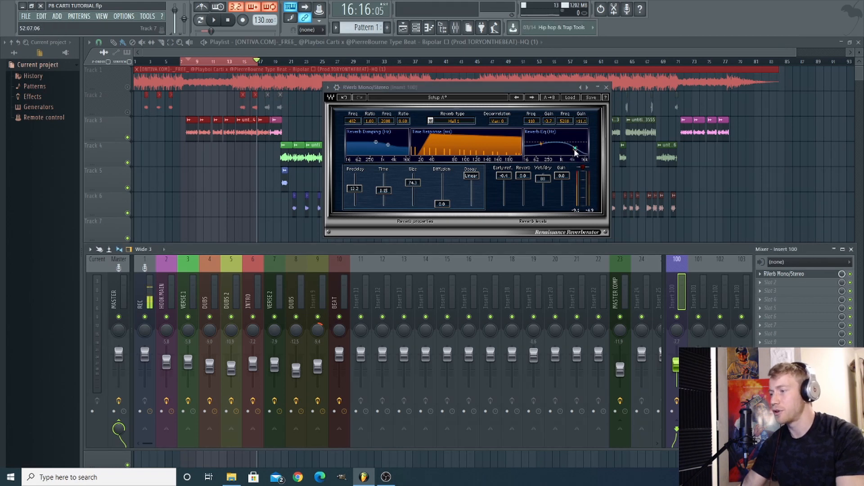
pyautogui.click(775, 274)
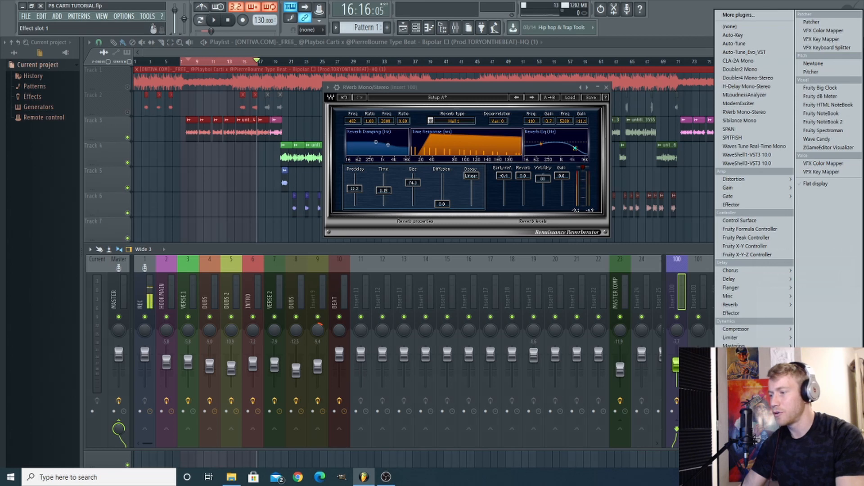
pyautogui.click(663, 269)
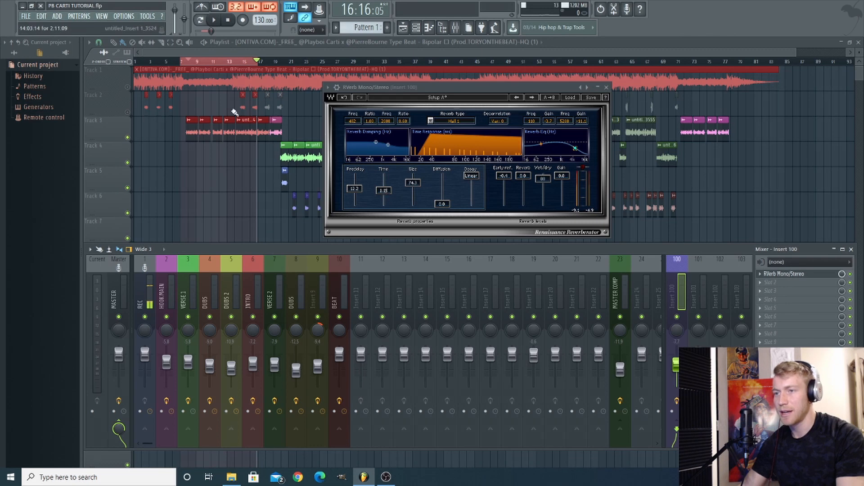
# Step: Set the RVerb reverb time to 1.54 while the hook plays
pyautogui.click(216, 22)
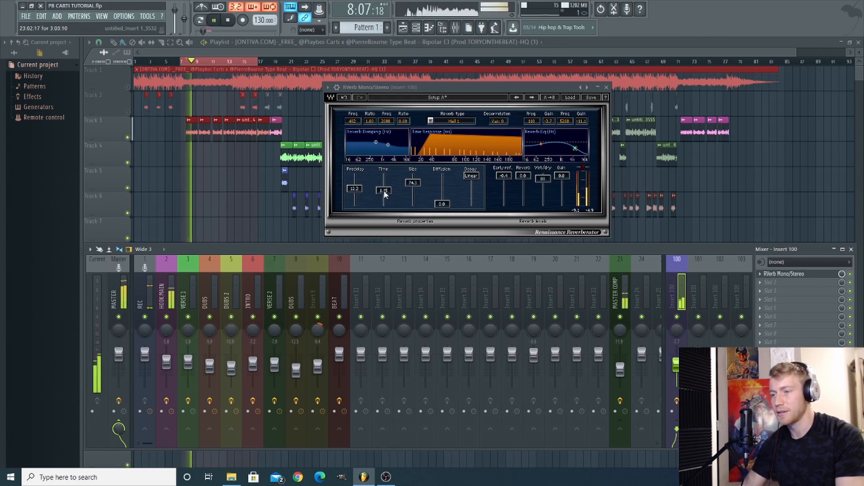
pyautogui.moveTo(384, 192); pyautogui.dragTo(384, 189)
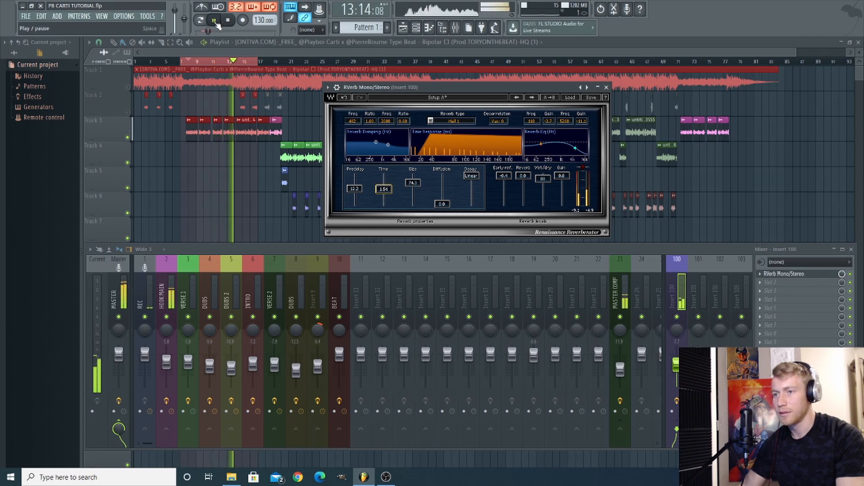
pyautogui.click(214, 20)
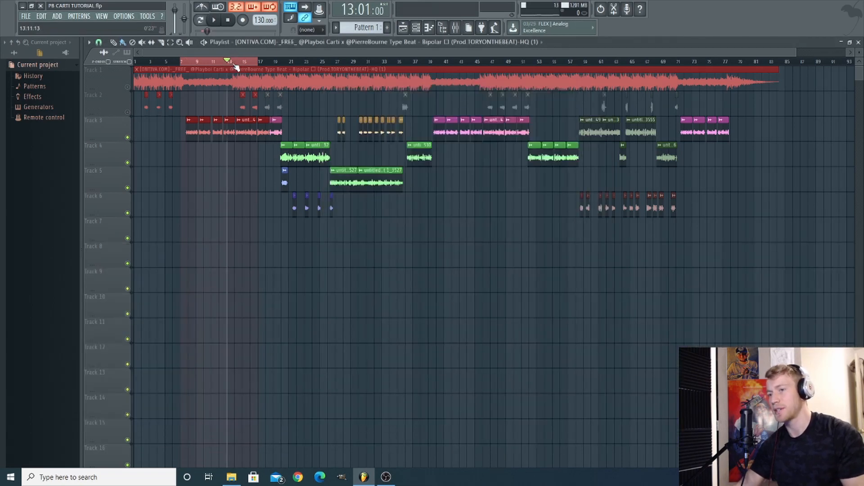
# Step: Reopen RVerb on Insert 100 and play the hook from bar 13 to hear the longer reverb
pyautogui.click(455, 27)
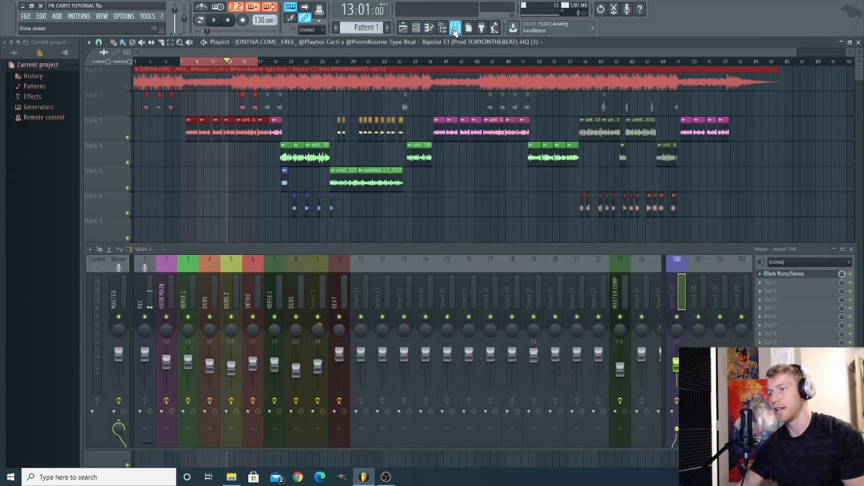
pyautogui.click(794, 274)
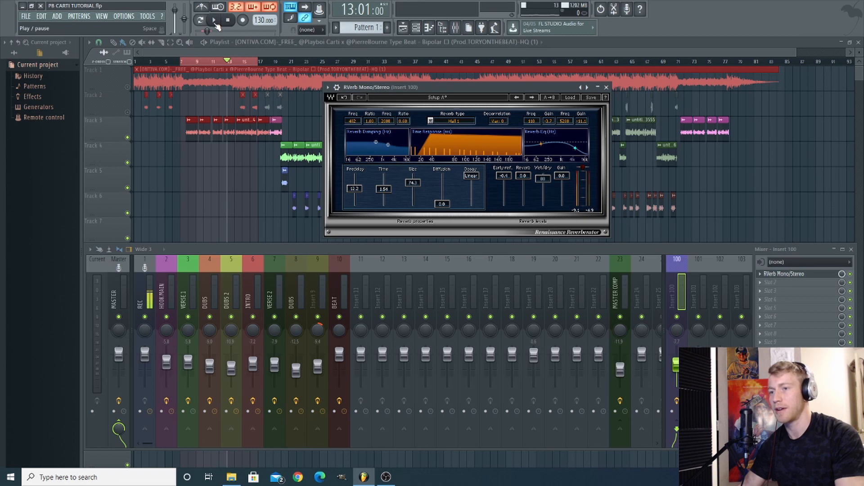
pyautogui.click(215, 22)
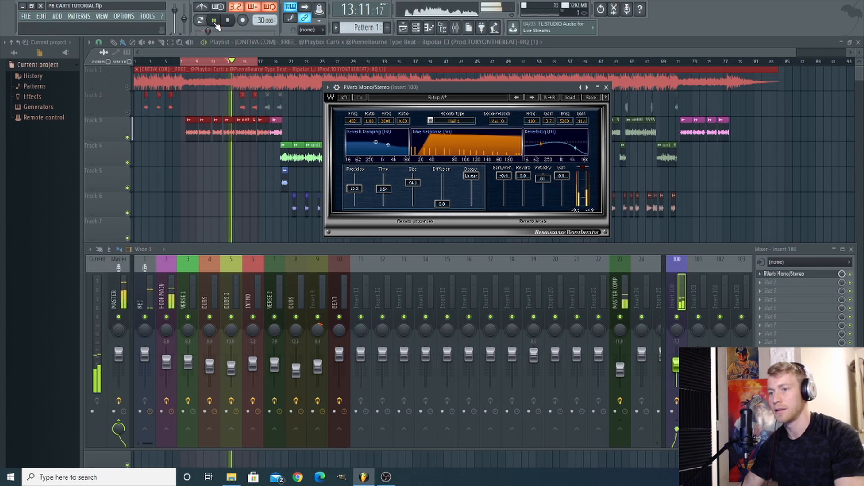
pyautogui.press('space')
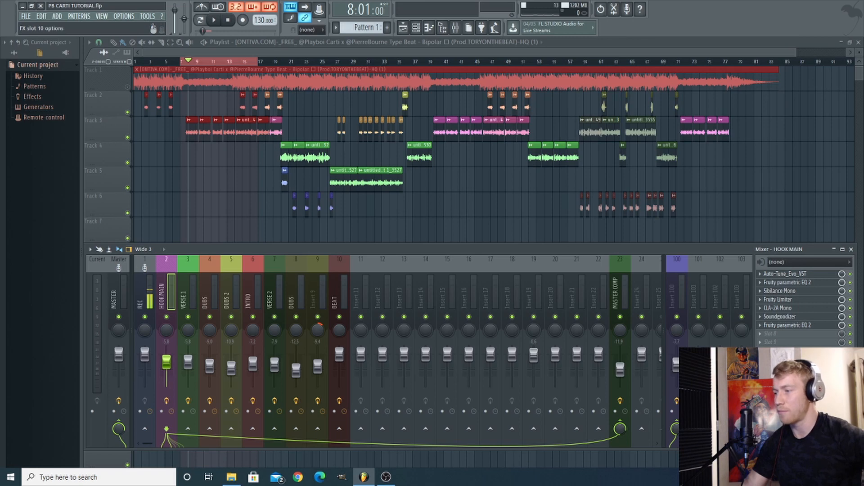
# Step: Add Fruity Stereo Shaper to effect slot 10 of the HOOK MAIN channel
pyautogui.click(783, 350)
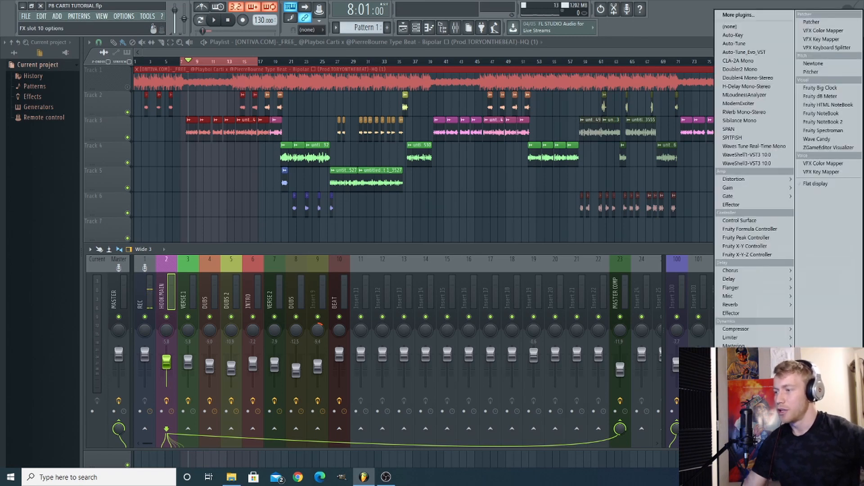
pyautogui.moveTo(756, 189)
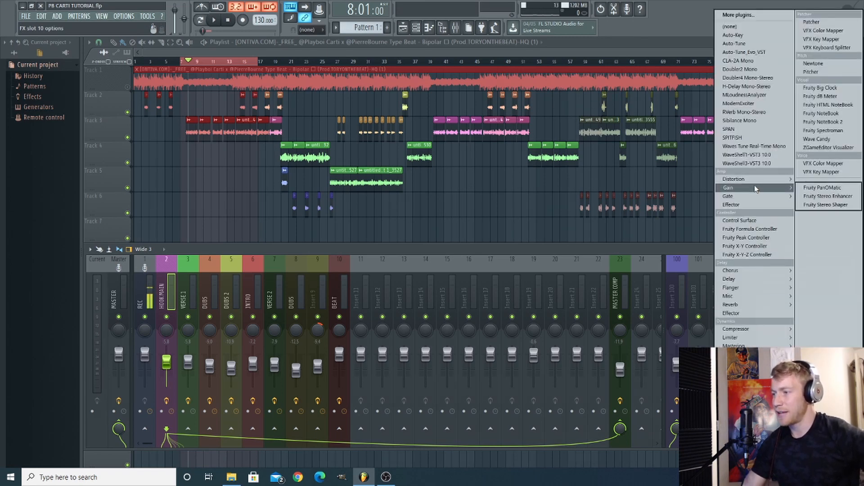
pyautogui.click(825, 206)
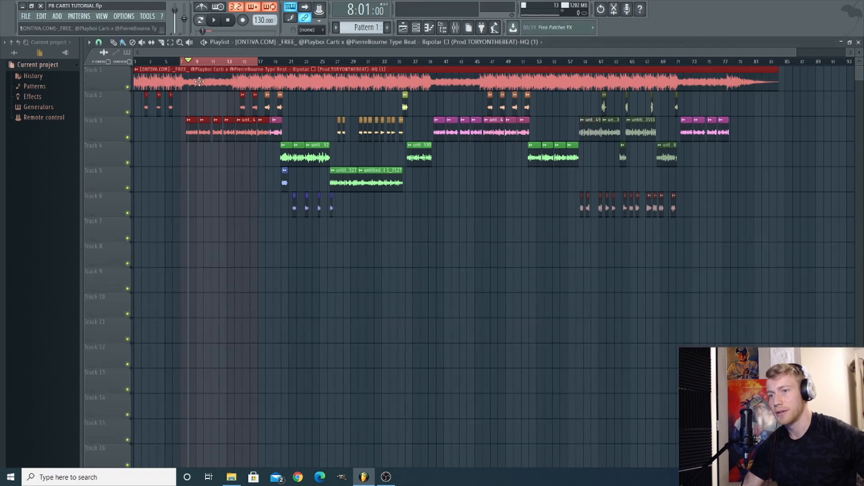
# Step: Play the hook together with the beat from bar 8 and lower the HOOK MAIN fader to -5.9 dB
pyautogui.press('space')
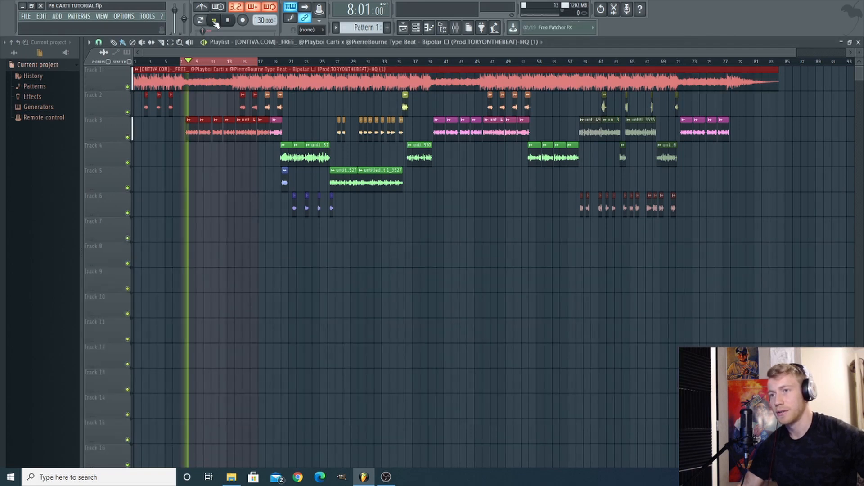
pyautogui.press('F9')
pyautogui.moveTo(167, 362); pyautogui.dragTo(168, 363)
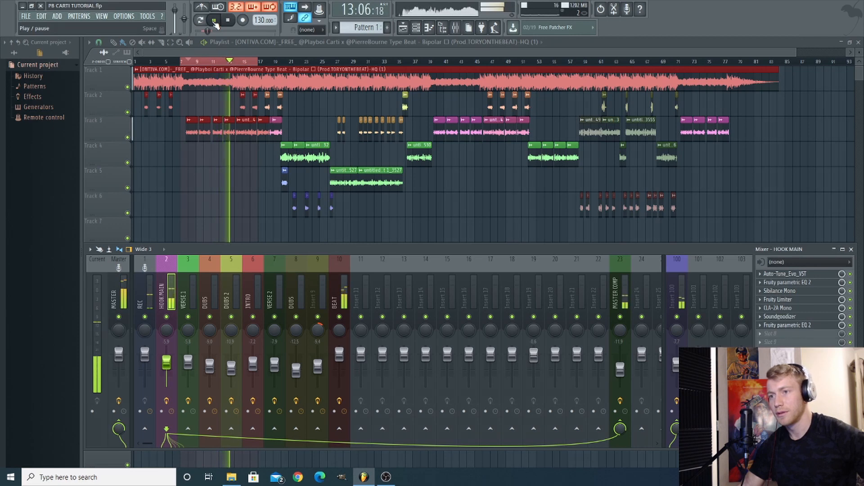
pyautogui.press('F9')
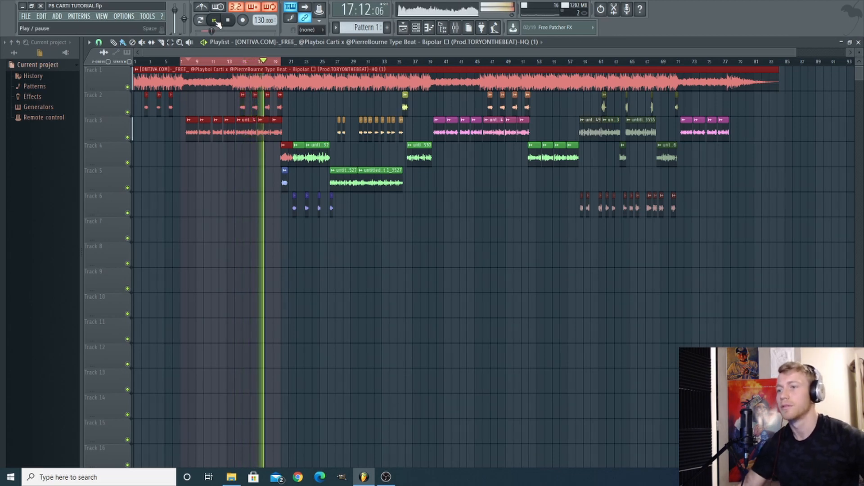
pyautogui.click(215, 20)
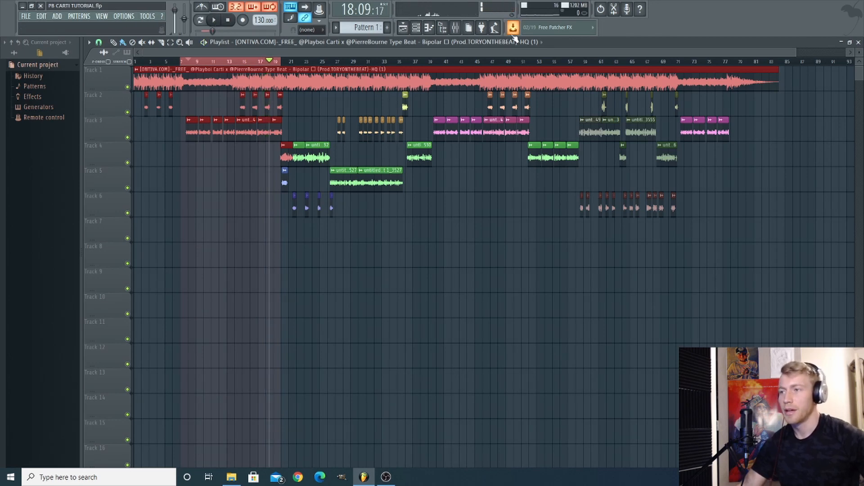
# Step: Show the mixer and select the VERSE 1 channel to examine its effects chain
pyautogui.click(456, 27)
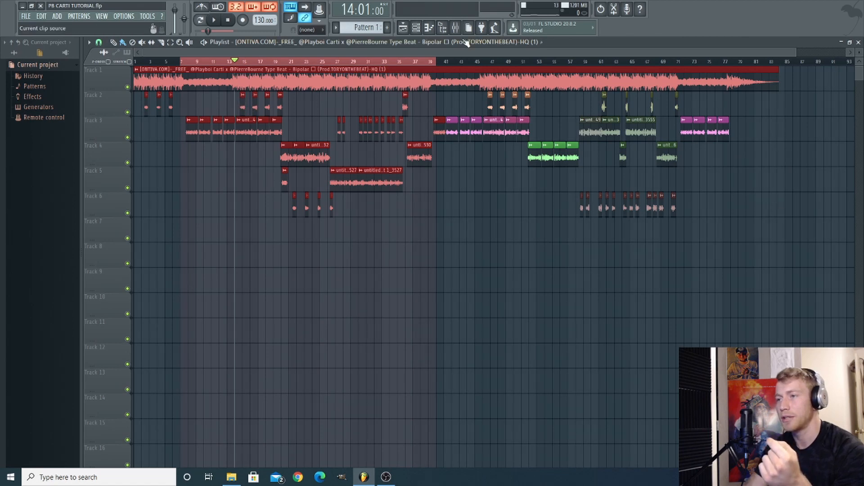
pyautogui.press('F9')
pyautogui.click(185, 301)
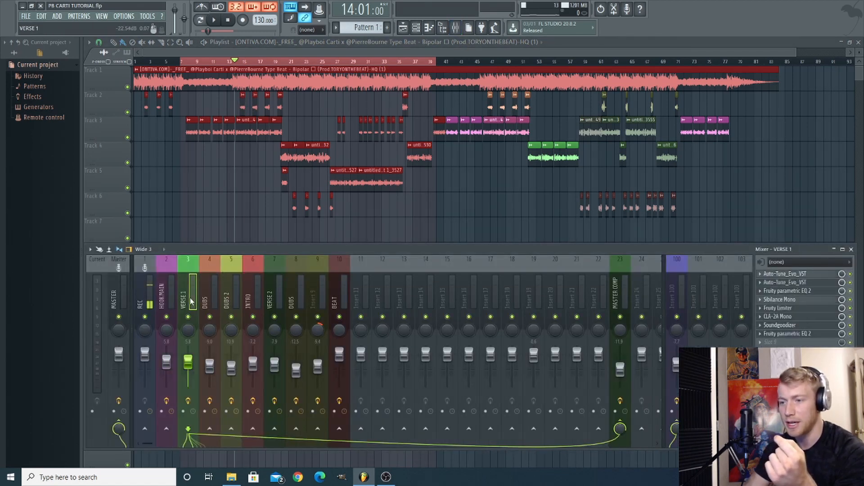